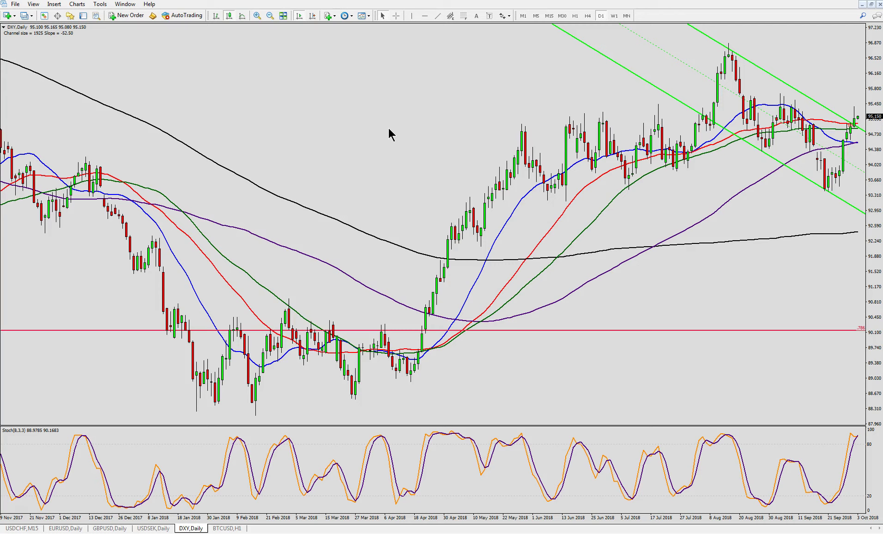
- Switch from the DXY Daily chart to the Skitch window showing the trading-room photo
{"action": "left_click", "coordinate": [734, 43]}
{"action": "left_click", "coordinate": [777, 93]}
{"action": "left_click", "coordinate": [799, 174]}
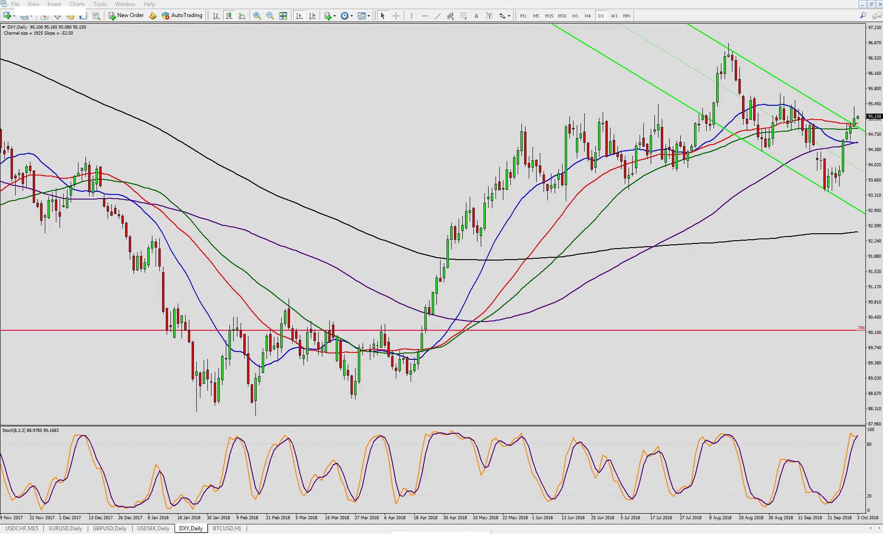
{"action": "key", "text": "alt+Tab"}
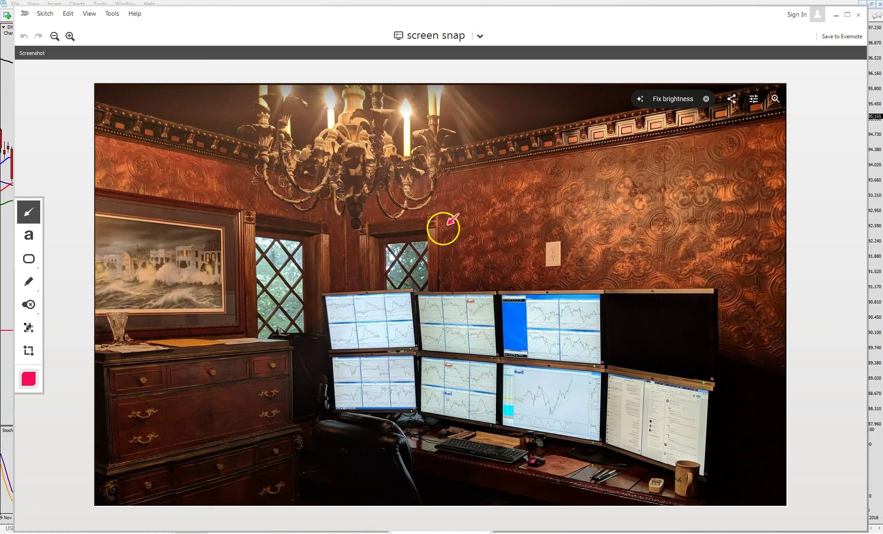
- Point a pink arrow at the blank monitor, undo the stray arrow, and start a new snap
{"action": "left_click_drag", "start_coordinate": [674, 252], "coordinate": [652, 306]}
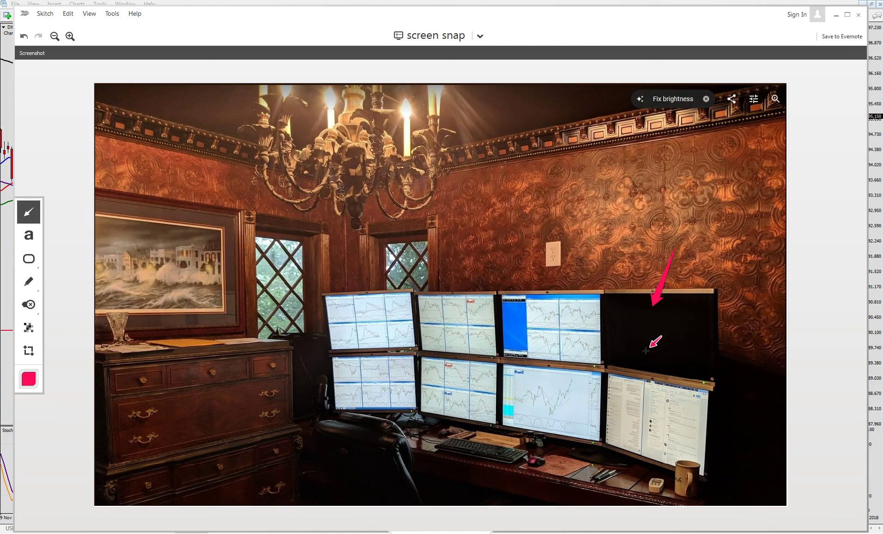
{"action": "key", "text": "ctrl+z"}
{"action": "left_click", "coordinate": [434, 36]}
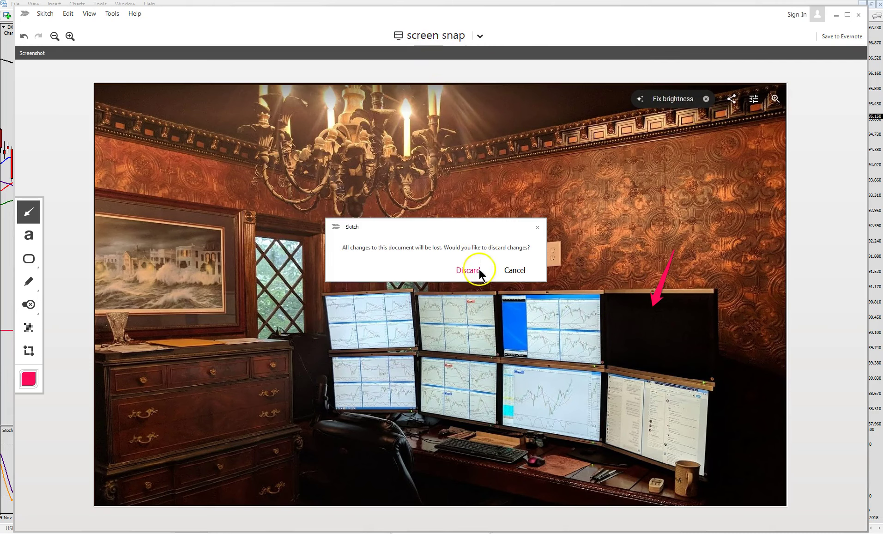
- Discard the trading-room photo and snap the MetaTrader DXY daily chart into Skitch
{"action": "left_click", "coordinate": [468, 269]}
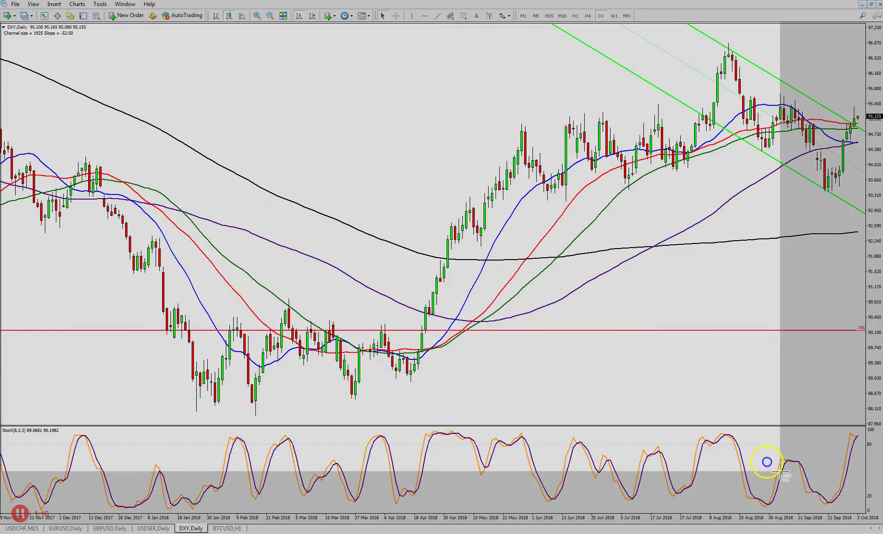
{"action": "left_click", "coordinate": [780, 470]}
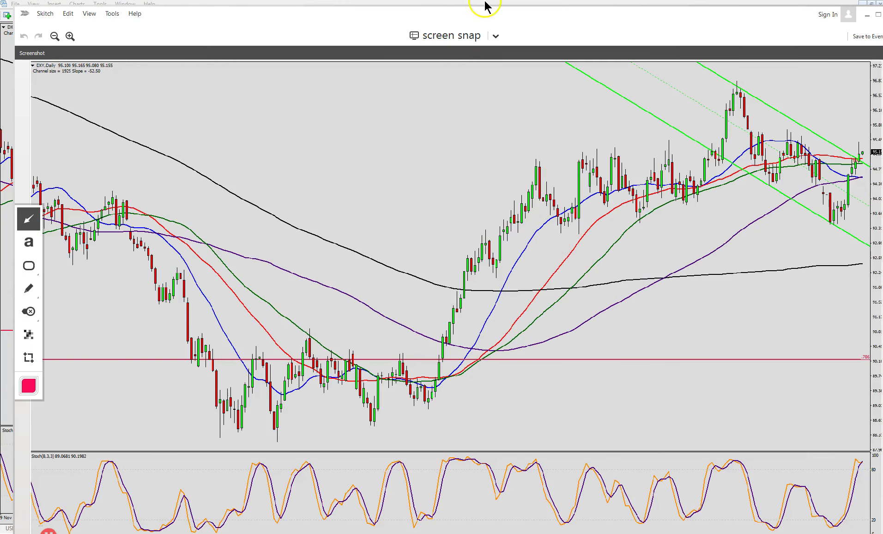
{"action": "left_click_drag", "start_coordinate": [486, 21], "coordinate": [416, 20]}
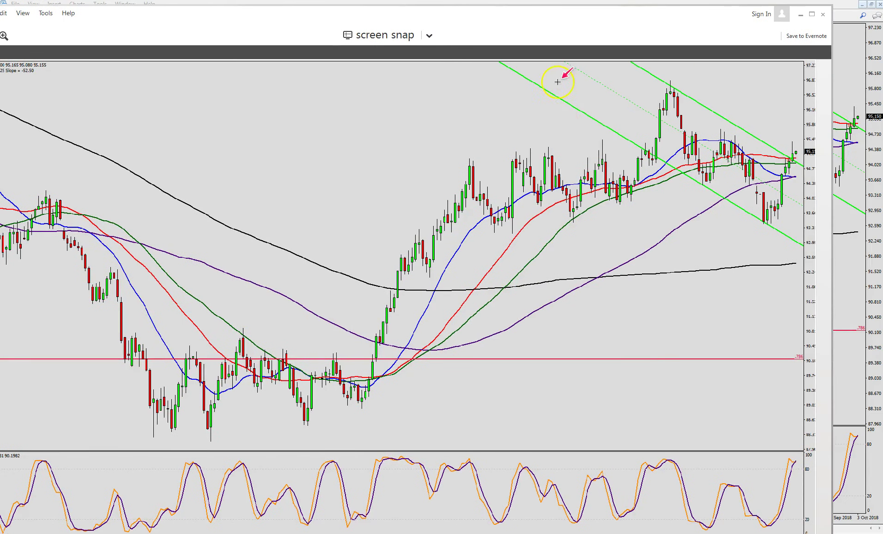
{"action": "left_click_drag", "start_coordinate": [622, 17], "coordinate": [674, 12]}
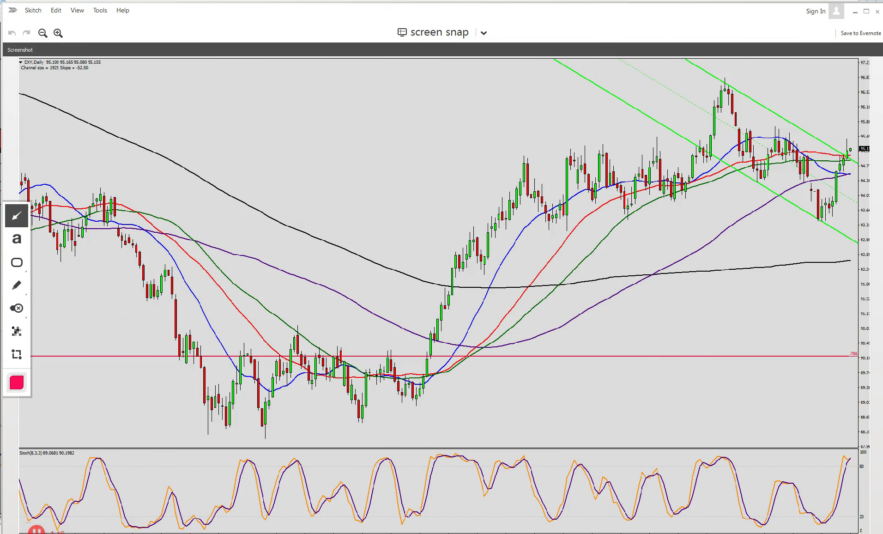
- Sketch pink freehand arcs over the three rounded highs, including the August peak
{"action": "left_click", "coordinate": [17, 285]}
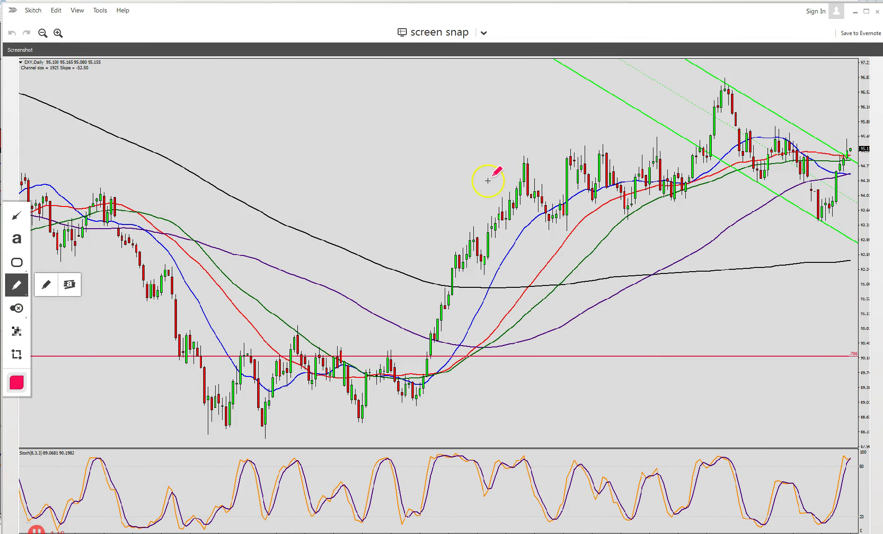
{"action": "mouse_move", "coordinate": [482, 183]}
{"action": "left_mouse_down"}
{"action": "mouse_move", "coordinate": [611, 148]}
{"action": "mouse_move", "coordinate": [630, 151]}
{"action": "left_mouse_up"}
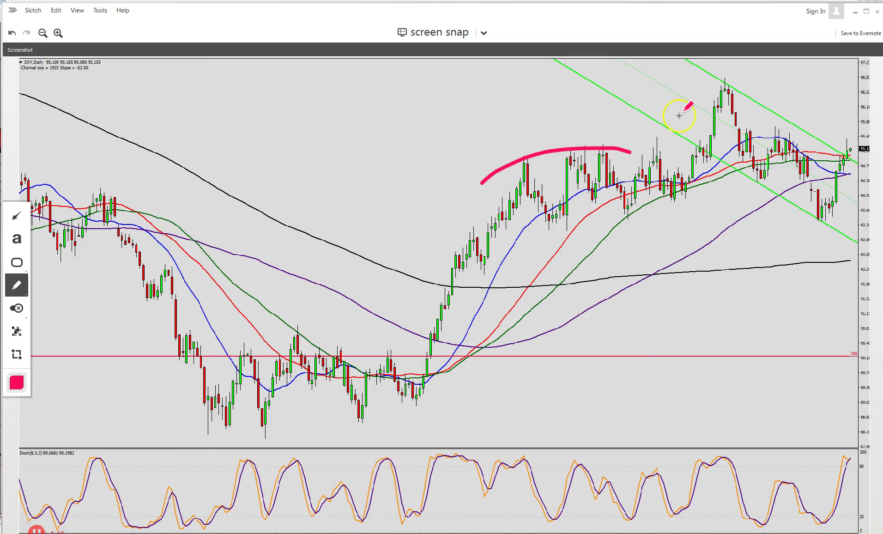
{"action": "mouse_move", "coordinate": [684, 101]}
{"action": "left_mouse_down"}
{"action": "mouse_move", "coordinate": [735, 81]}
{"action": "mouse_move", "coordinate": [750, 88]}
{"action": "left_mouse_up"}
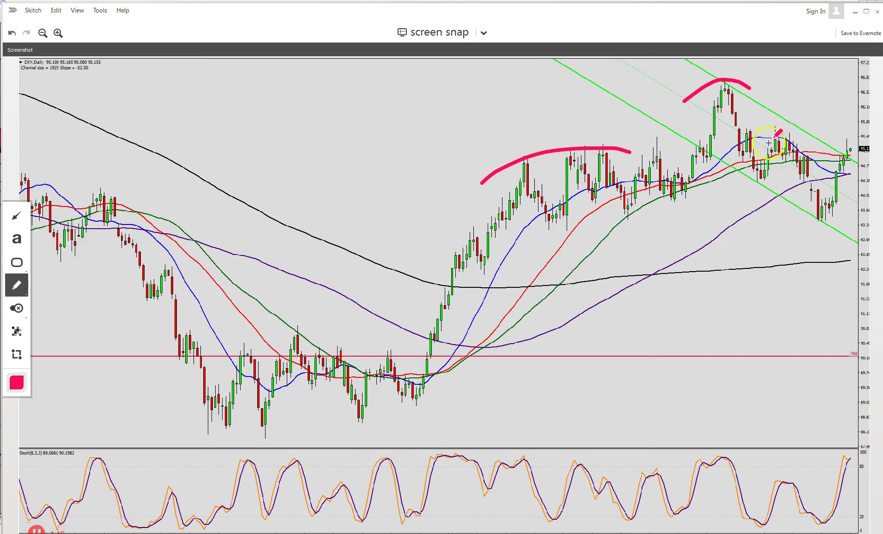
{"action": "left_click_drag", "start_coordinate": [751, 128], "coordinate": [806, 133]}
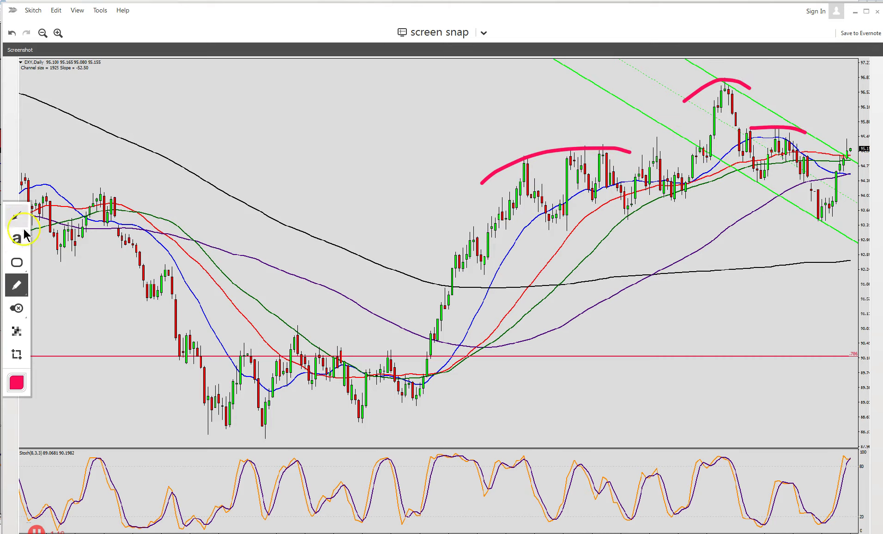
- Draw a straight pink rising trendline beneath the three highs
{"action": "left_click", "coordinate": [22, 261]}
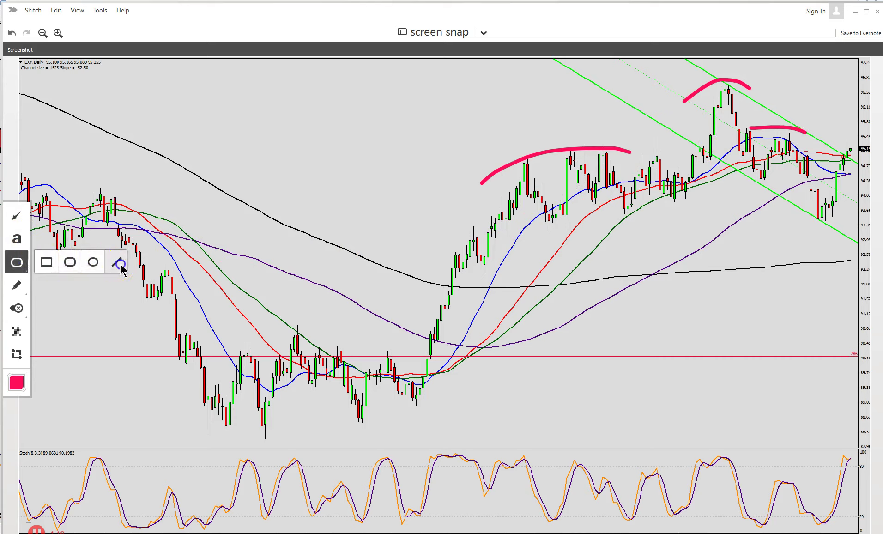
{"action": "left_click", "coordinate": [119, 260]}
{"action": "left_click_drag", "start_coordinate": [707, 166], "coordinate": [696, 178]}
{"action": "left_click_drag", "start_coordinate": [485, 273], "coordinate": [832, 156]}
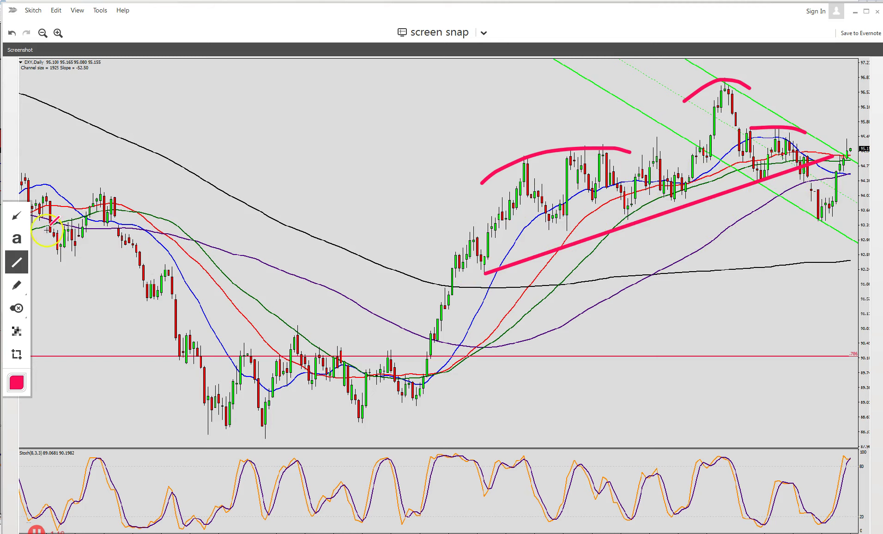
- Add a pink arrow dropping from the trendline and an upward arrow under the recent lows
{"action": "left_click", "coordinate": [16, 216]}
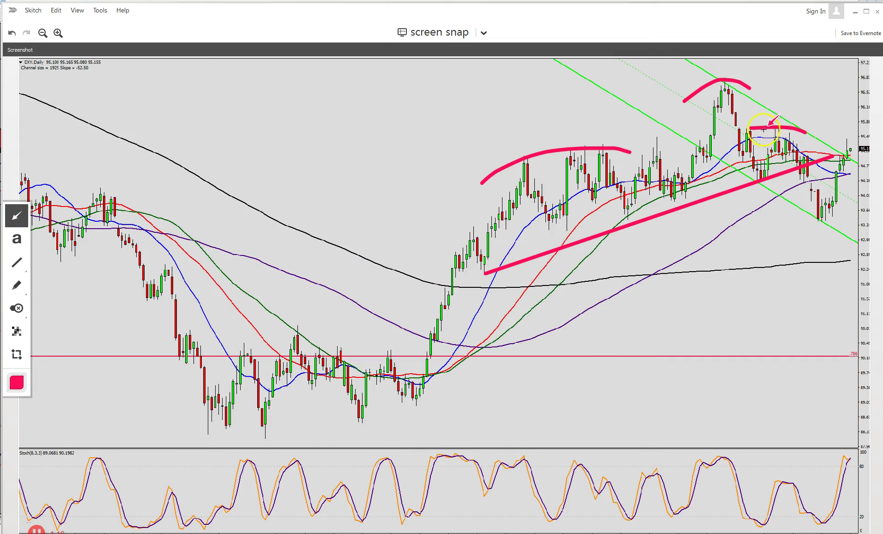
{"action": "left_click_drag", "start_coordinate": [792, 171], "coordinate": [804, 220]}
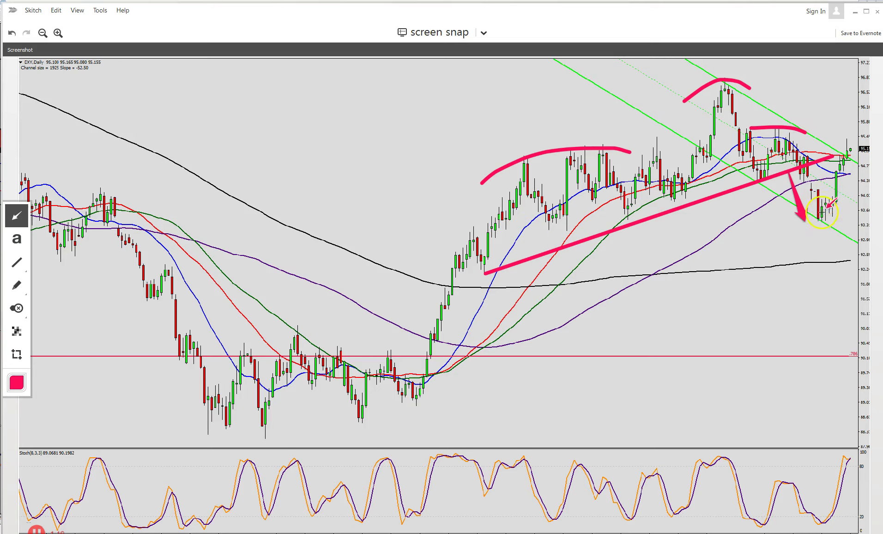
{"action": "mouse_move", "coordinate": [834, 307]}
{"action": "left_mouse_down"}
{"action": "mouse_move", "coordinate": [830, 212]}
{"action": "mouse_move", "coordinate": [836, 225]}
{"action": "left_mouse_up"}
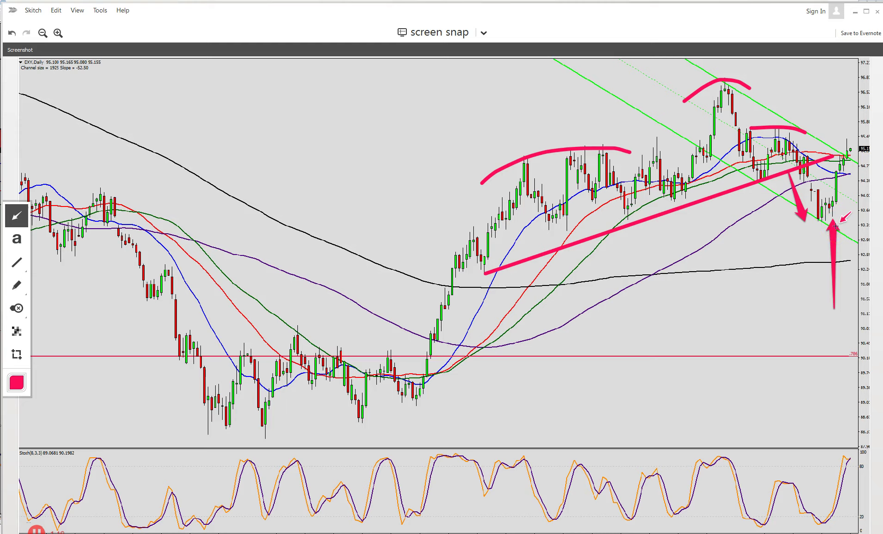
{"action": "mouse_move", "coordinate": [835, 226]}
{"action": "left_mouse_down"}
{"action": "mouse_move", "coordinate": [832, 199]}
{"action": "mouse_move", "coordinate": [832, 215]}
{"action": "left_mouse_up"}
{"action": "left_click", "coordinate": [835, 205]}
{"action": "mouse_move", "coordinate": [835, 203]}
{"action": "left_mouse_down"}
{"action": "mouse_move", "coordinate": [848, 153]}
{"action": "mouse_move", "coordinate": [845, 193]}
{"action": "left_mouse_up"}
- Compare the Skitch snap with the chart, then minimise the Skitch window
{"action": "left_click_drag", "start_coordinate": [741, 18], "coordinate": [418, 29]}
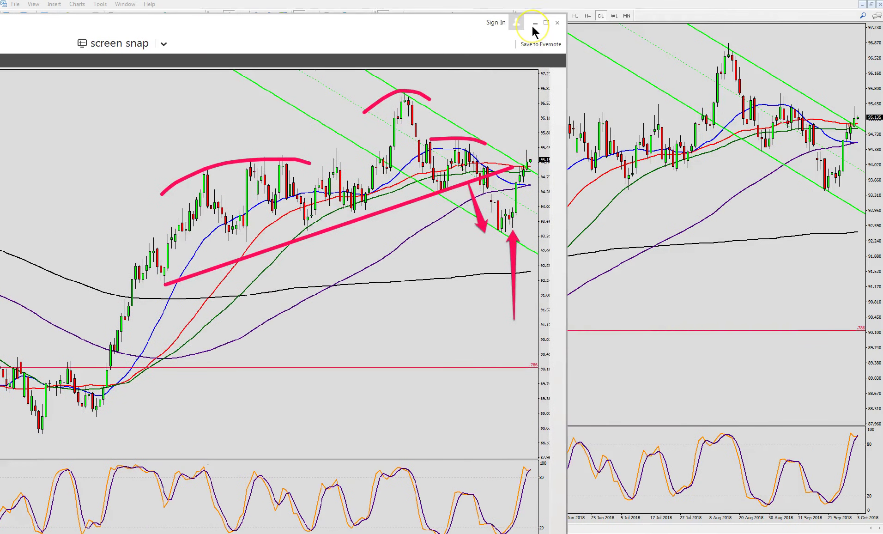
{"action": "left_click_drag", "start_coordinate": [476, 26], "coordinate": [802, 20]}
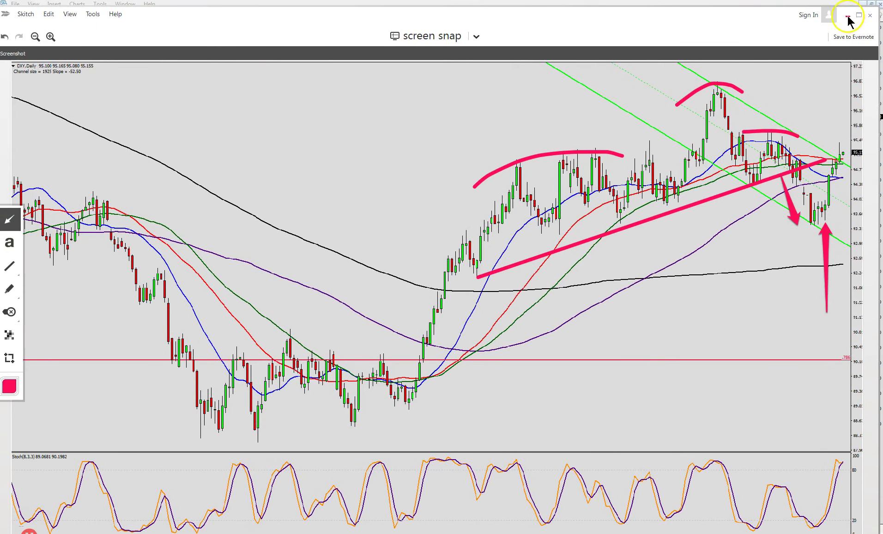
{"action": "left_click", "coordinate": [848, 17]}
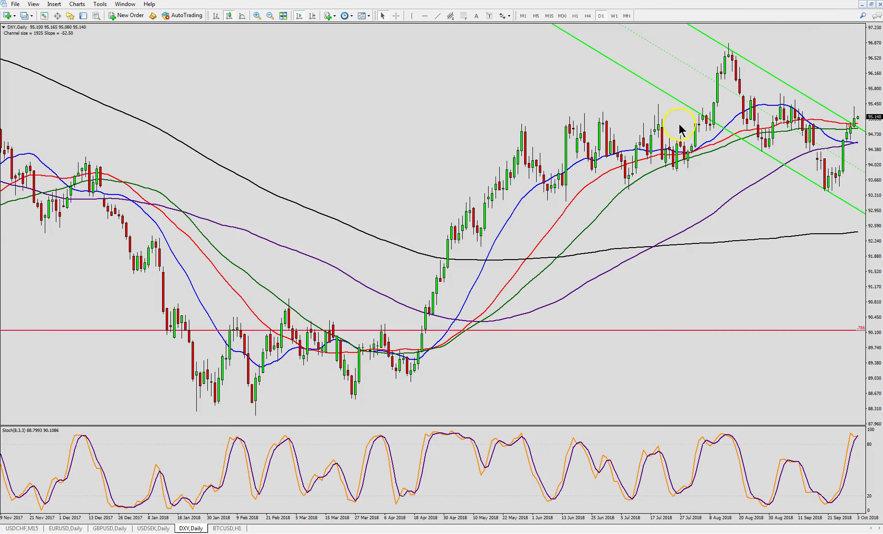
- Switch DXY to H4, draw a trendline along the upper channel highs, and enable chart shift
{"action": "left_click", "coordinate": [587, 17]}
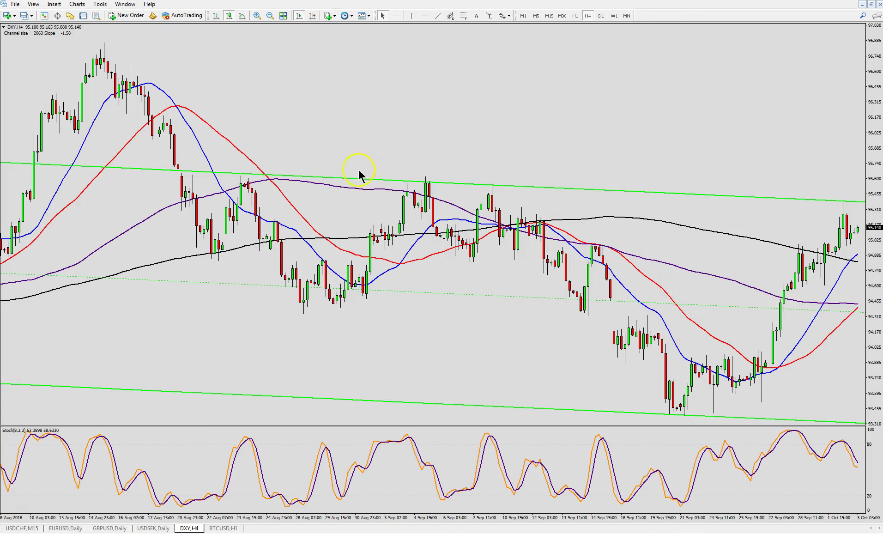
{"action": "left_click", "coordinate": [438, 16]}
{"action": "mouse_move", "coordinate": [179, 170]}
{"action": "left_mouse_down"}
{"action": "mouse_move", "coordinate": [757, 171]}
{"action": "mouse_move", "coordinate": [745, 189]}
{"action": "mouse_move", "coordinate": [757, 185]}
{"action": "mouse_move", "coordinate": [709, 197]}
{"action": "left_mouse_up"}
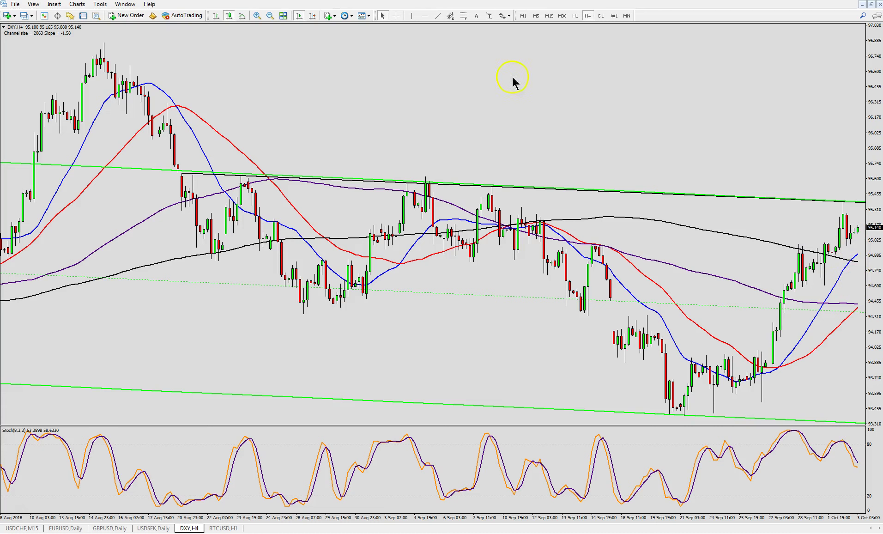
{"action": "left_click", "coordinate": [313, 16]}
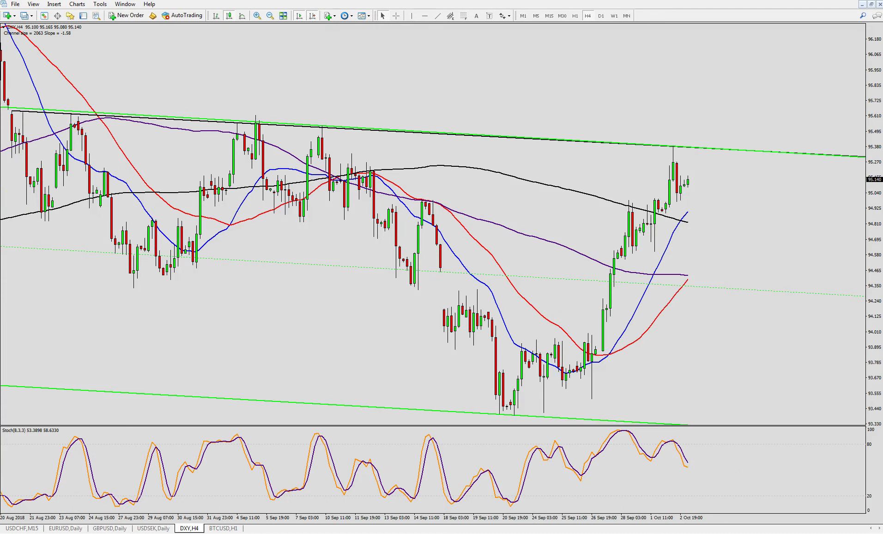
- Discard the DXY Daily markup and capture the full screen showing the H4 chart
{"action": "left_click", "coordinate": [28, 531]}
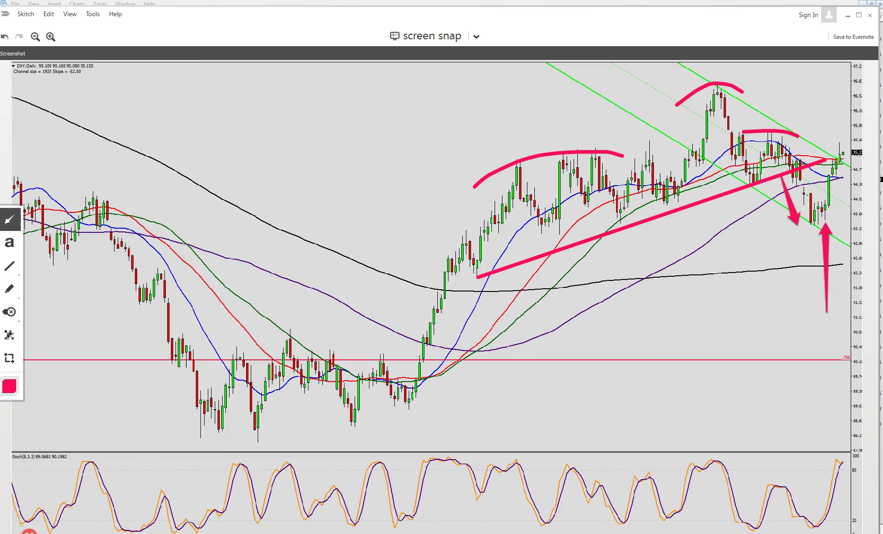
{"action": "left_click", "coordinate": [434, 37]}
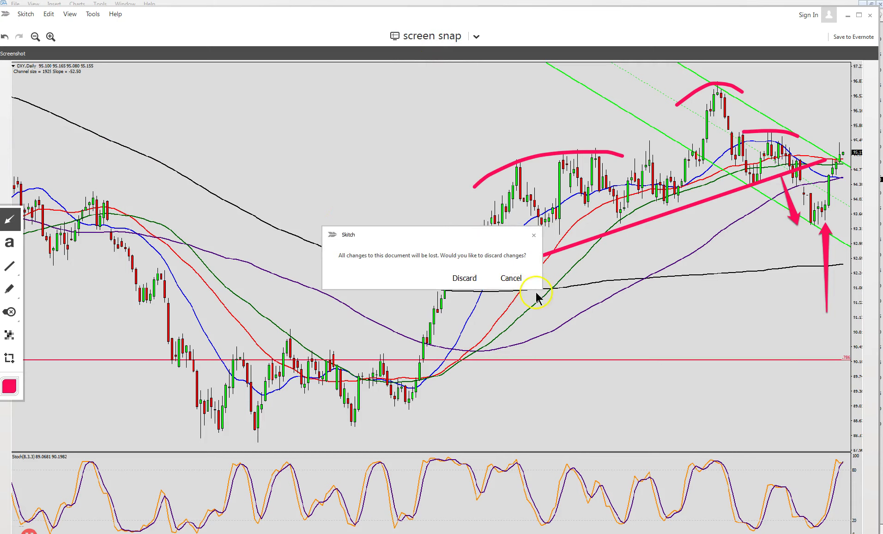
{"action": "left_click", "coordinate": [471, 277]}
{"action": "key", "text": "ctrl+shift+5"}
{"action": "left_click_drag", "start_coordinate": [4, 24], "coordinate": [879, 524]}
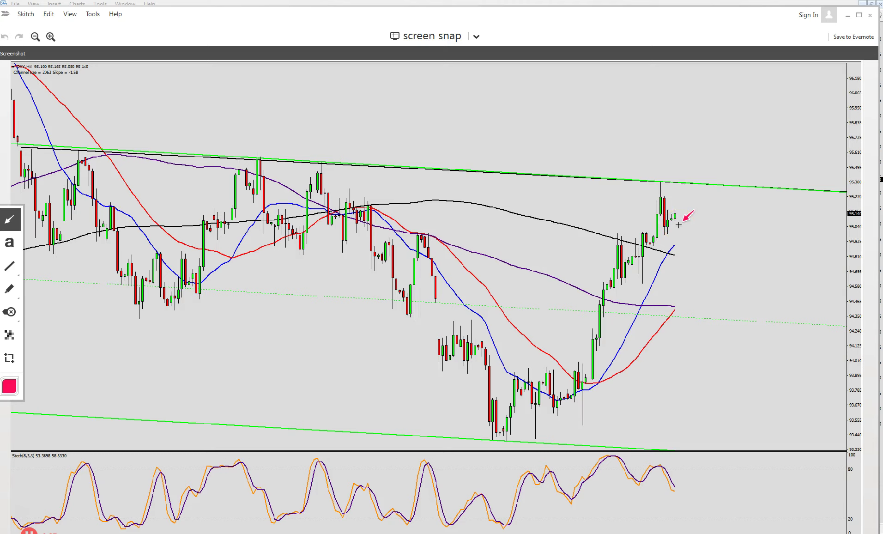
- Draw a down-left pink arrow and two horizontal pink support lines below the latest candles
{"action": "left_click_drag", "start_coordinate": [678, 223], "coordinate": [680, 253]}
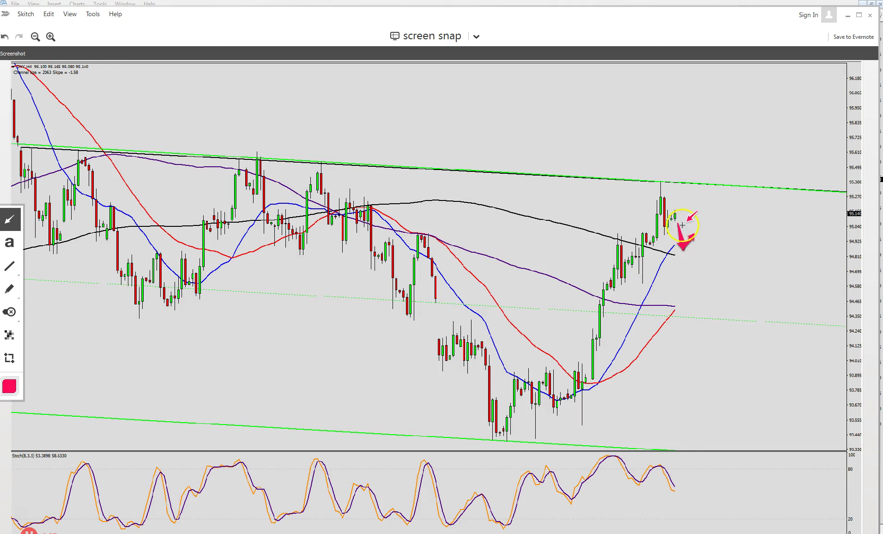
{"action": "left_click_drag", "start_coordinate": [676, 220], "coordinate": [708, 282]}
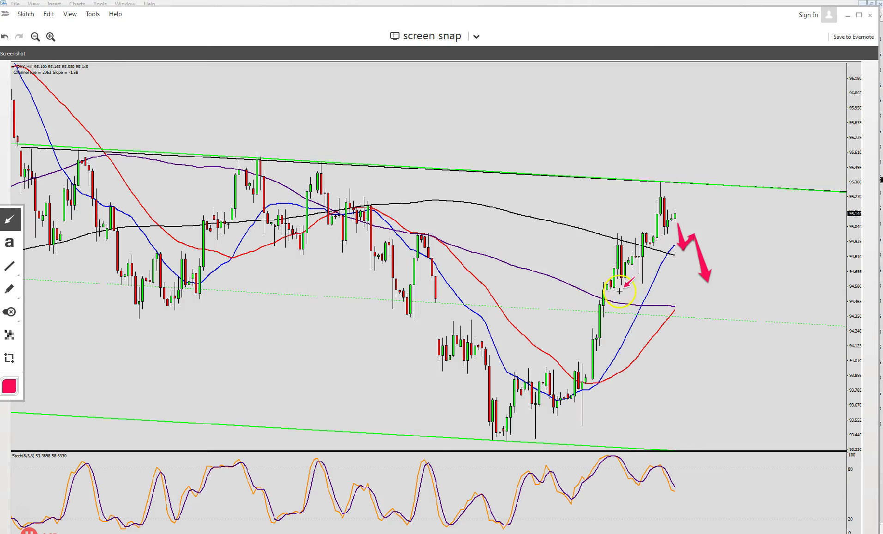
{"action": "left_click", "coordinate": [9, 266]}
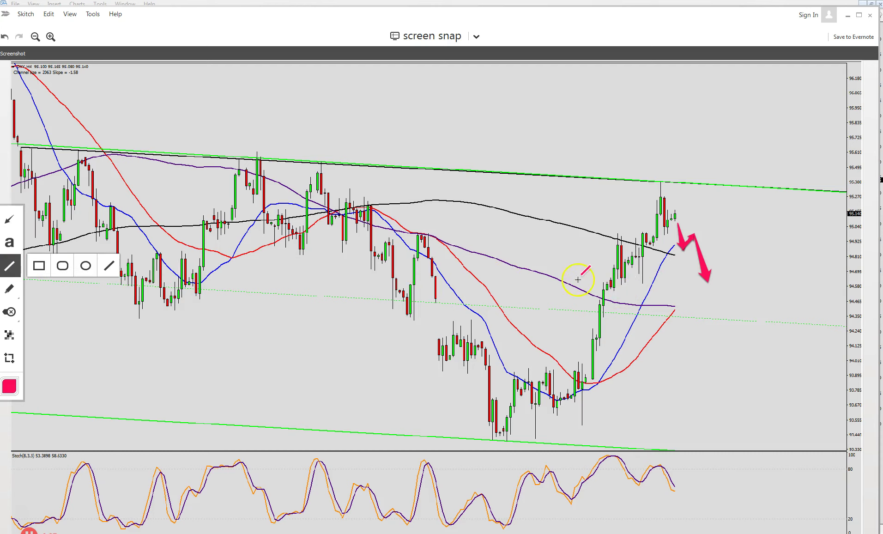
{"action": "left_click_drag", "start_coordinate": [611, 290], "coordinate": [771, 291]}
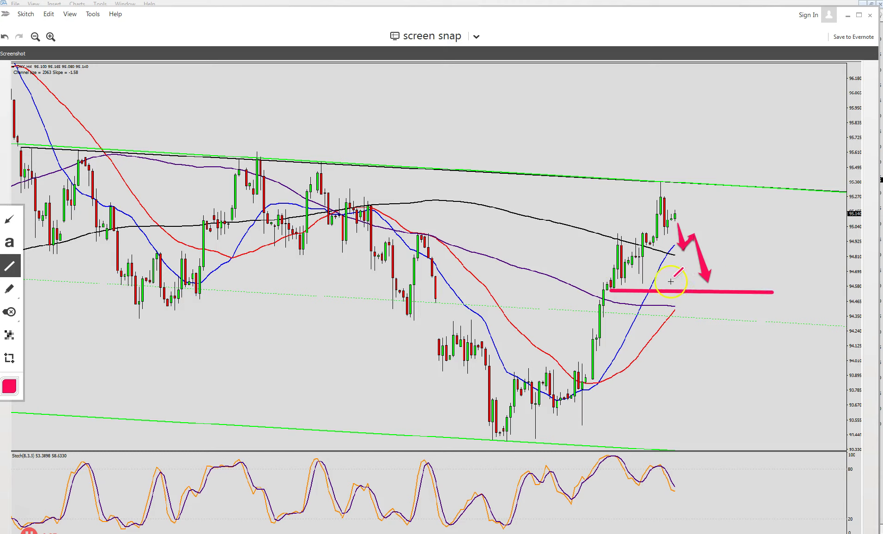
{"action": "left_click_drag", "start_coordinate": [645, 281], "coordinate": [784, 282]}
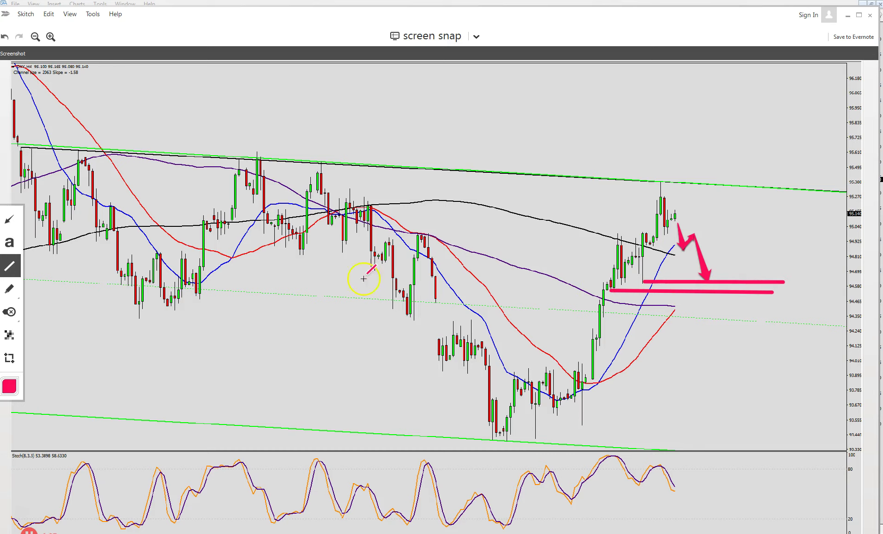
{"action": "left_click", "coordinate": [10, 222]}
- Fan four pink arrows from one point down to the lower candle highs
{"action": "left_click_drag", "start_coordinate": [580, 356], "coordinate": [564, 370]}
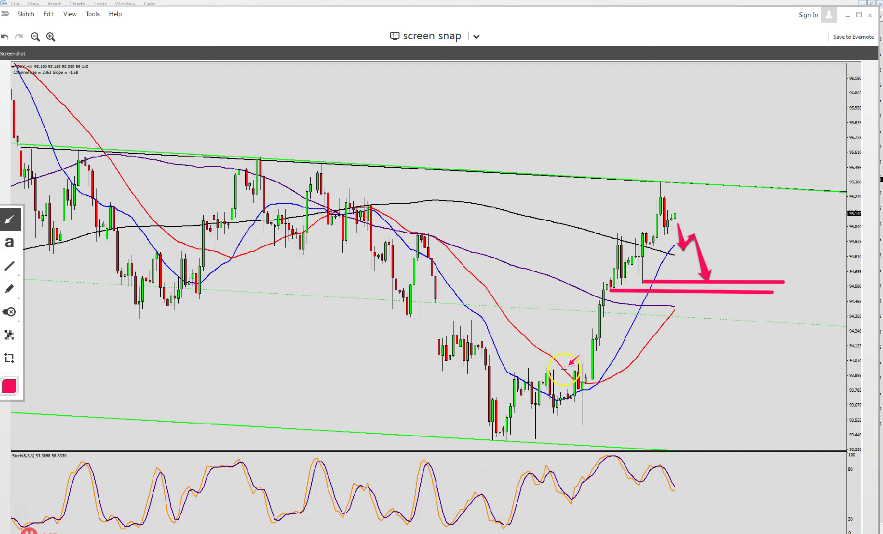
{"action": "mouse_move", "coordinate": [550, 125]}
{"action": "left_mouse_down"}
{"action": "mouse_move", "coordinate": [535, 303]}
{"action": "mouse_move", "coordinate": [505, 374]}
{"action": "mouse_move", "coordinate": [508, 366]}
{"action": "left_mouse_up"}
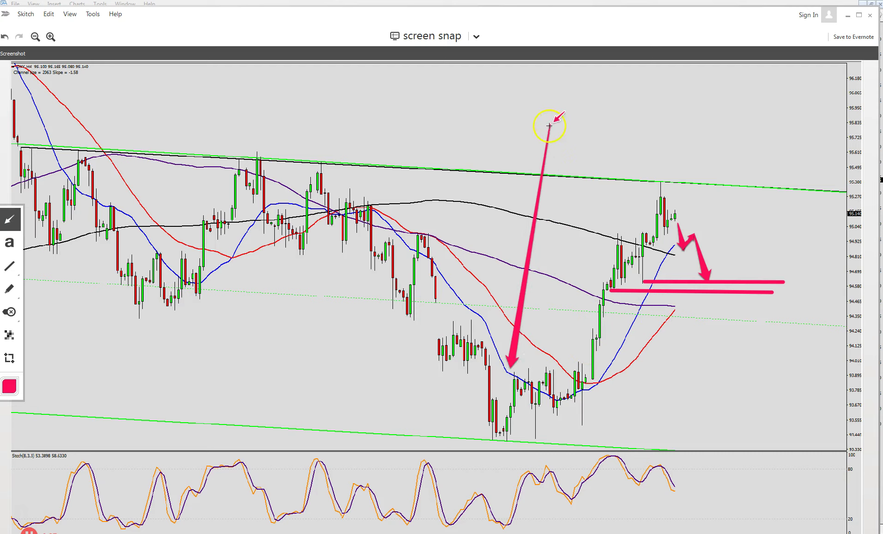
{"action": "left_click_drag", "start_coordinate": [549, 125], "coordinate": [534, 361]}
{"action": "mouse_move", "coordinate": [549, 125]}
{"action": "left_mouse_down"}
{"action": "mouse_move", "coordinate": [558, 250]}
{"action": "mouse_move", "coordinate": [551, 360]}
{"action": "left_mouse_up"}
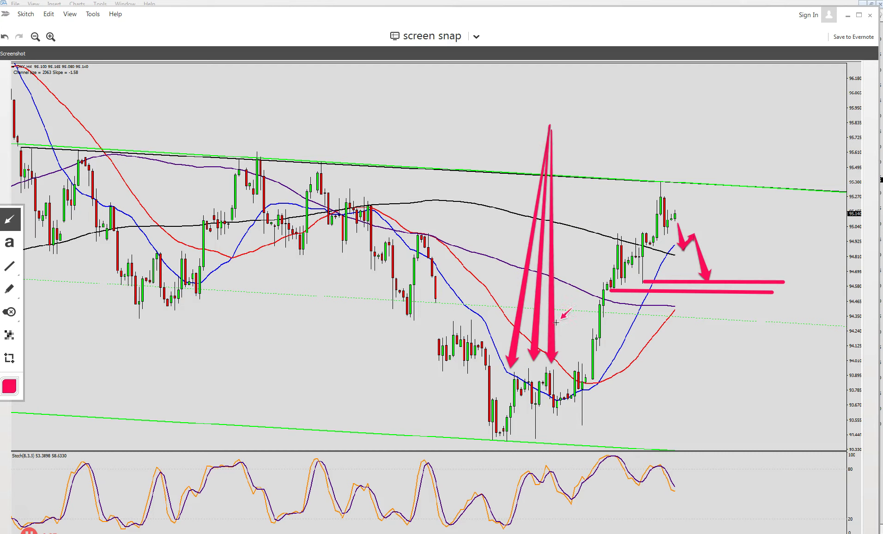
{"action": "left_click_drag", "start_coordinate": [551, 126], "coordinate": [563, 165]}
{"action": "left_click_drag", "start_coordinate": [568, 245], "coordinate": [577, 359]}
{"action": "left_click_drag", "start_coordinate": [606, 451], "coordinate": [584, 427]}
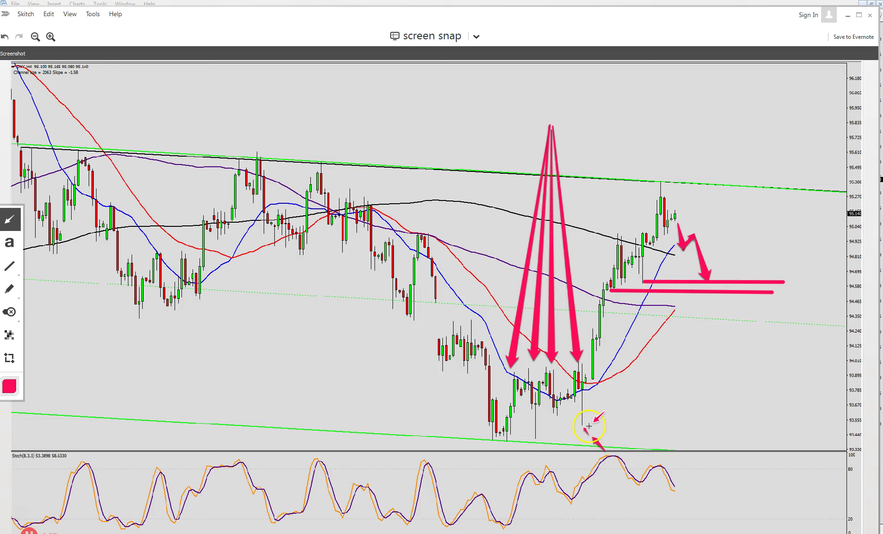
- Rule a long horizontal line under the arrow tips and sketch a drop to it and a rebound
{"action": "left_click", "coordinate": [9, 265]}
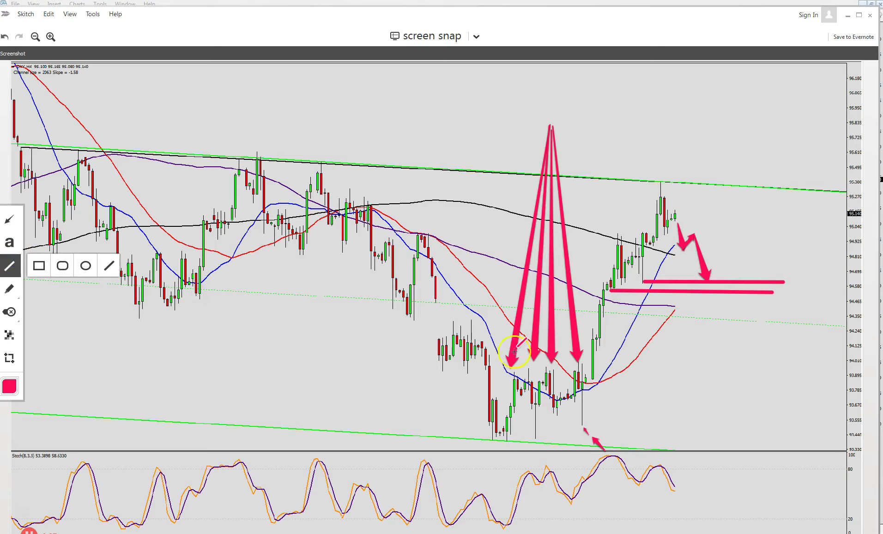
{"action": "left_click_drag", "start_coordinate": [507, 370], "coordinate": [857, 373]}
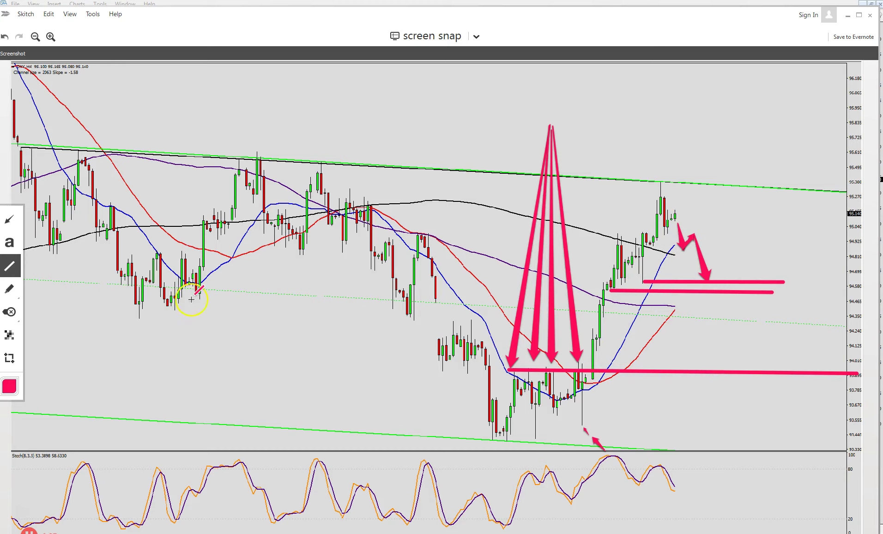
{"action": "left_click", "coordinate": [10, 219]}
{"action": "left_click_drag", "start_coordinate": [709, 292], "coordinate": [734, 375]}
{"action": "left_click", "coordinate": [732, 371]}
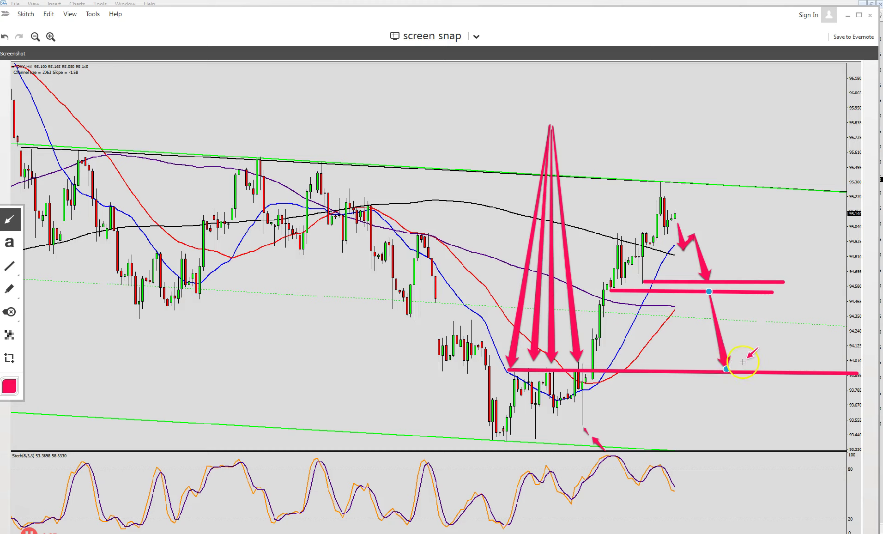
{"action": "left_click_drag", "start_coordinate": [738, 367], "coordinate": [784, 284]}
{"action": "left_click", "coordinate": [858, 238]}
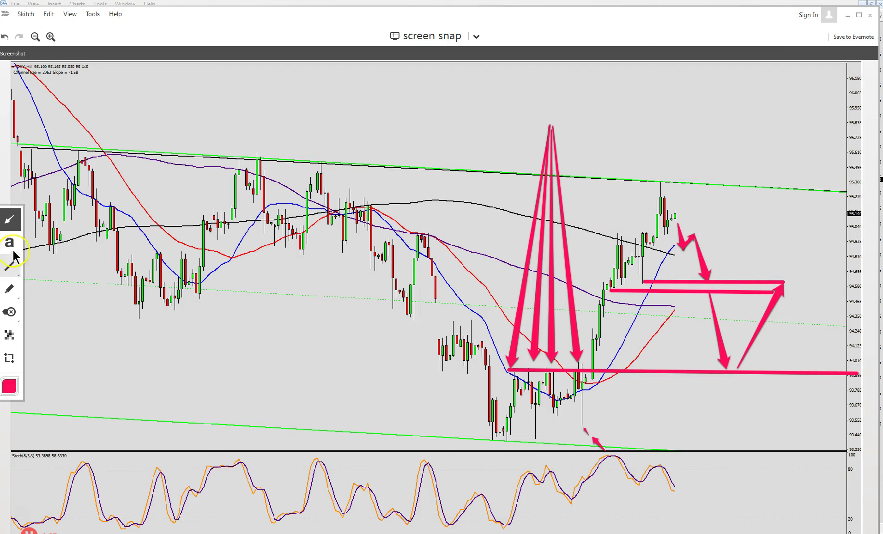
- Mark the channel-top swing highs with down arrows and draw a red resistance line across them
{"action": "left_click_drag", "start_coordinate": [193, 154], "coordinate": [178, 169]}
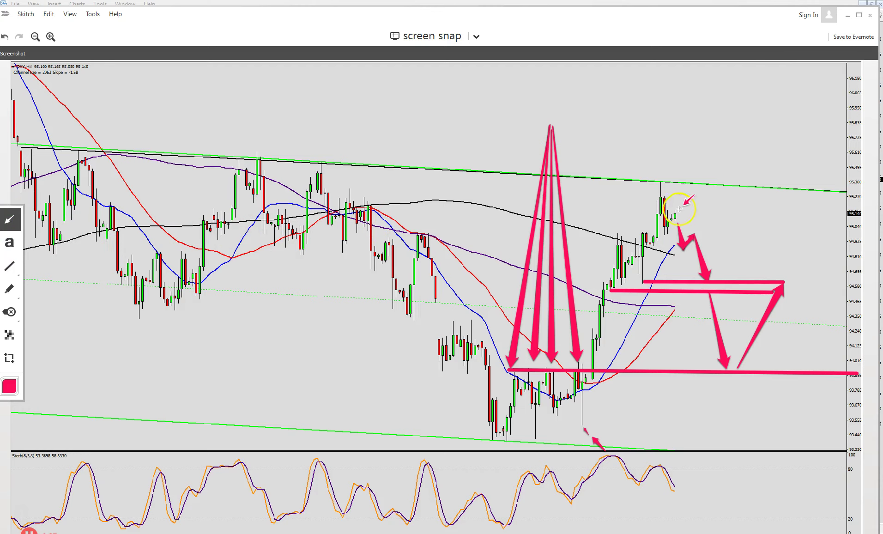
{"action": "left_click_drag", "start_coordinate": [677, 204], "coordinate": [700, 152]}
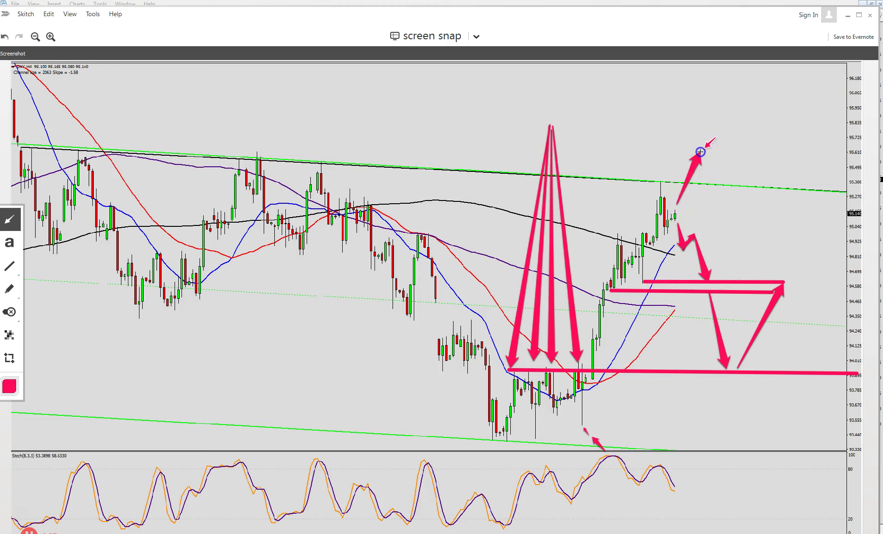
{"action": "mouse_move", "coordinate": [257, 93]}
{"action": "left_mouse_down"}
{"action": "mouse_move", "coordinate": [267, 143]}
{"action": "mouse_move", "coordinate": [257, 147]}
{"action": "left_mouse_up"}
{"action": "left_click_drag", "start_coordinate": [83, 89], "coordinate": [83, 140]}
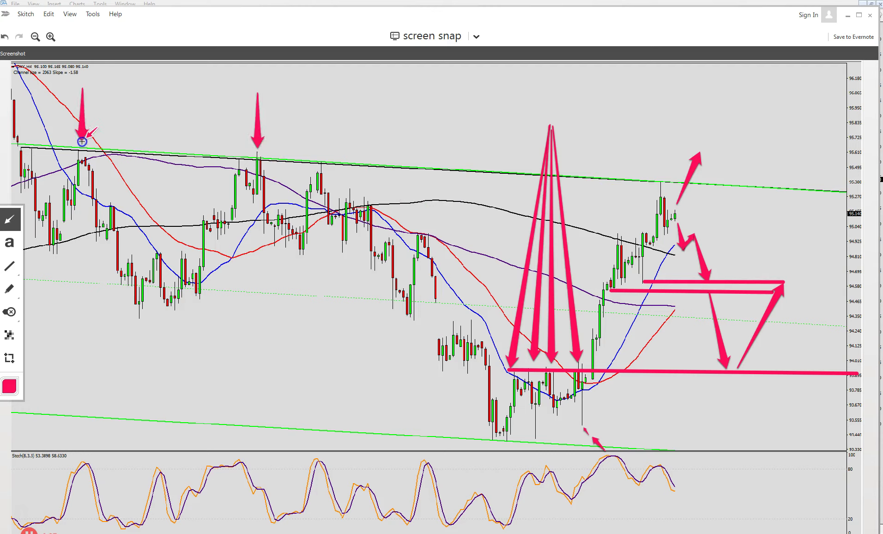
{"action": "mouse_move", "coordinate": [32, 103]}
{"action": "left_mouse_down"}
{"action": "mouse_move", "coordinate": [16, 141]}
{"action": "mouse_move", "coordinate": [28, 143]}
{"action": "left_mouse_up"}
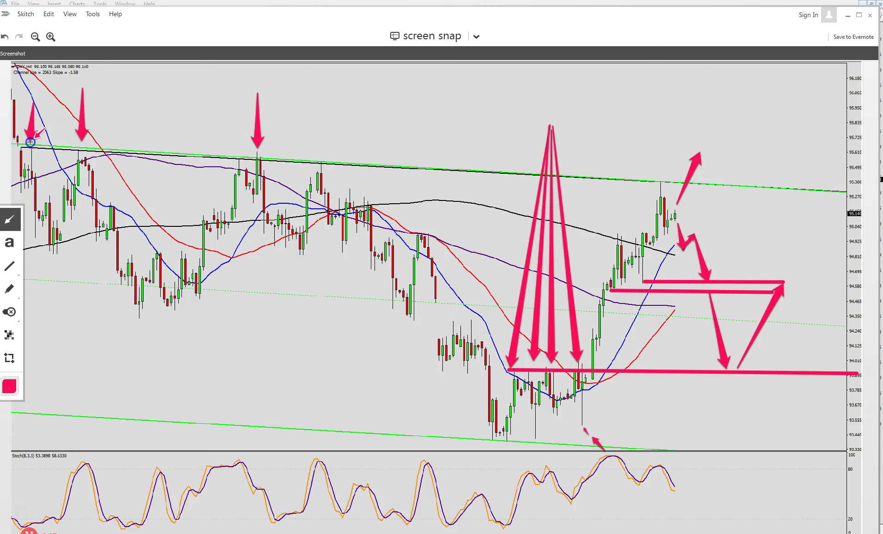
{"action": "left_click_drag", "start_coordinate": [326, 98], "coordinate": [326, 151]}
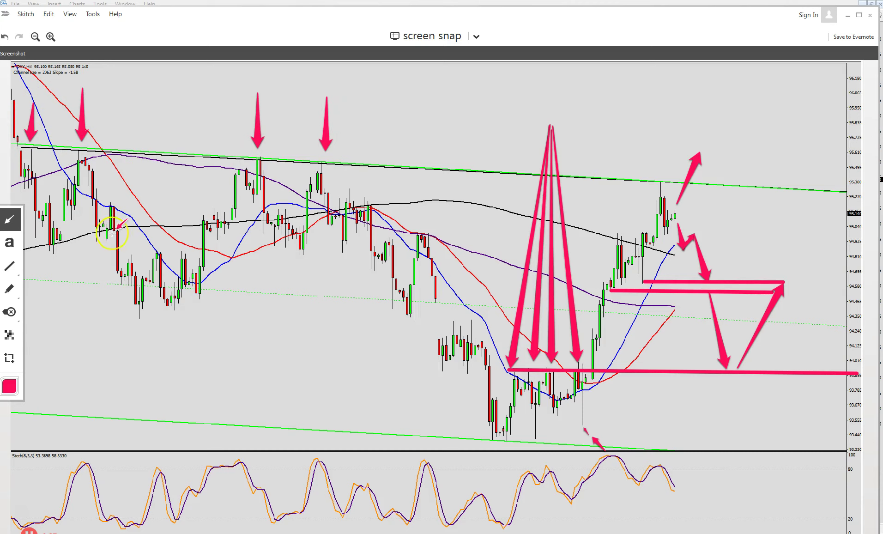
{"action": "left_click", "coordinate": [9, 265]}
{"action": "left_click_drag", "start_coordinate": [28, 147], "coordinate": [848, 158]}
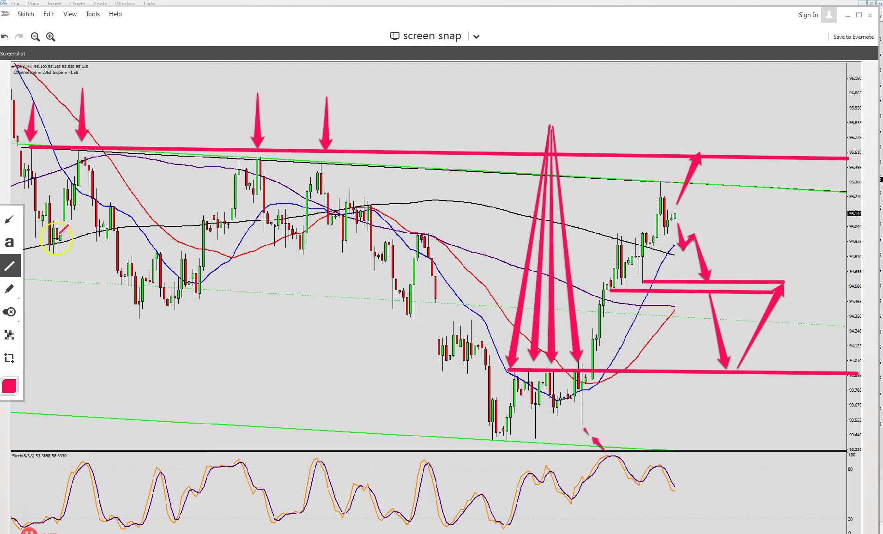
- Extend the projected zigzag with arrows from the top line down to the lower red line
{"action": "left_click", "coordinate": [13, 221]}
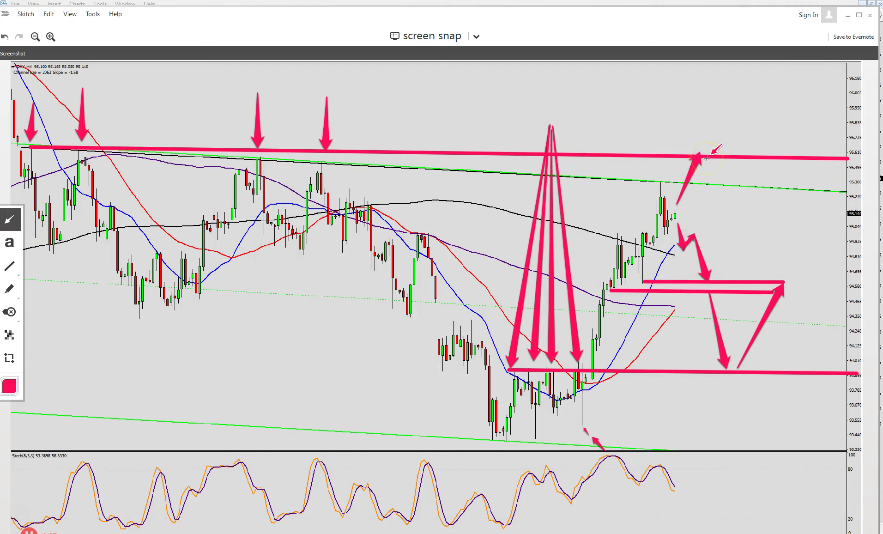
{"action": "left_click_drag", "start_coordinate": [705, 162], "coordinate": [715, 175]}
{"action": "left_click_drag", "start_coordinate": [733, 214], "coordinate": [763, 284]}
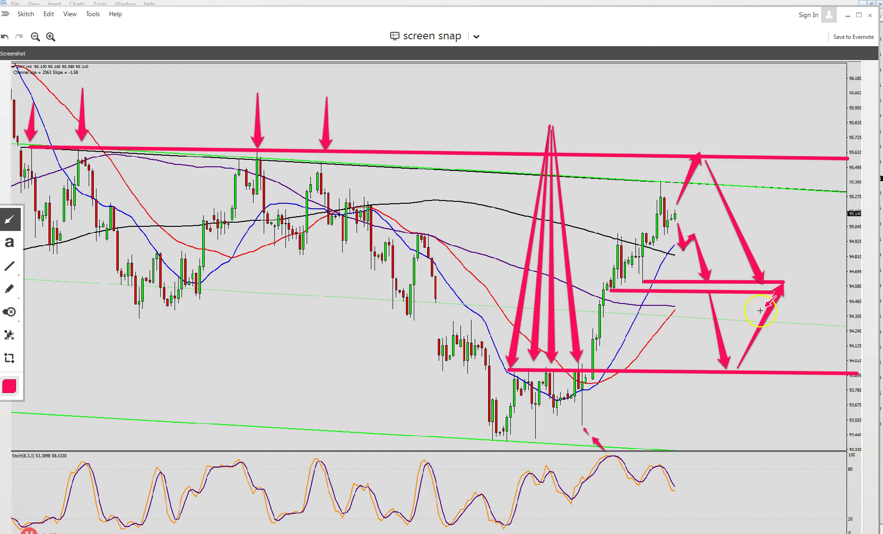
{"action": "left_click_drag", "start_coordinate": [773, 290], "coordinate": [794, 366]}
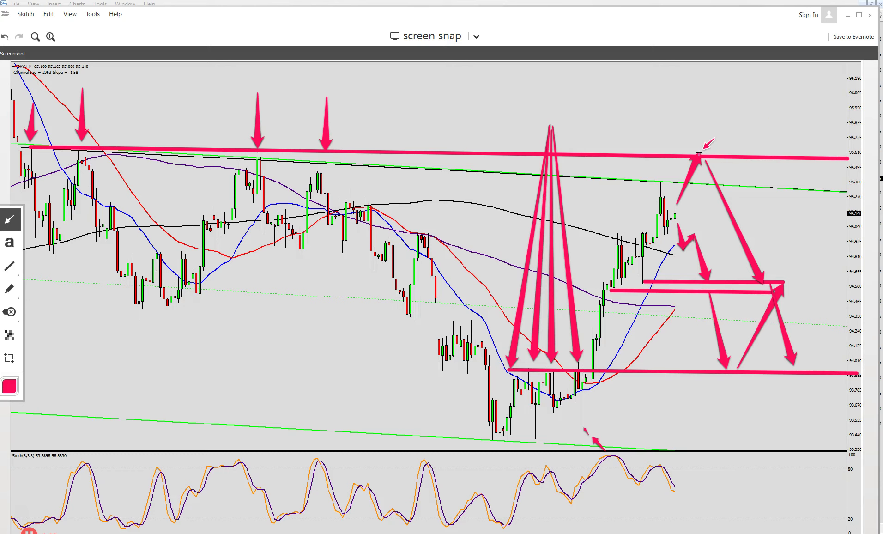
- Minimise Skitch, tile the four currency charts, then maximise the EURUSD daily chart
{"action": "left_click", "coordinate": [848, 17]}
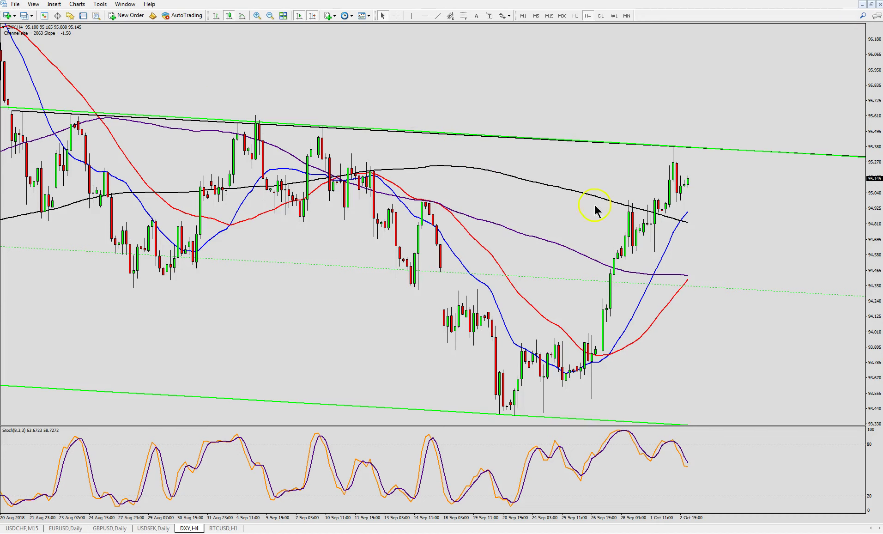
{"action": "left_click", "coordinate": [871, 5]}
{"action": "left_click", "coordinate": [355, 31]}
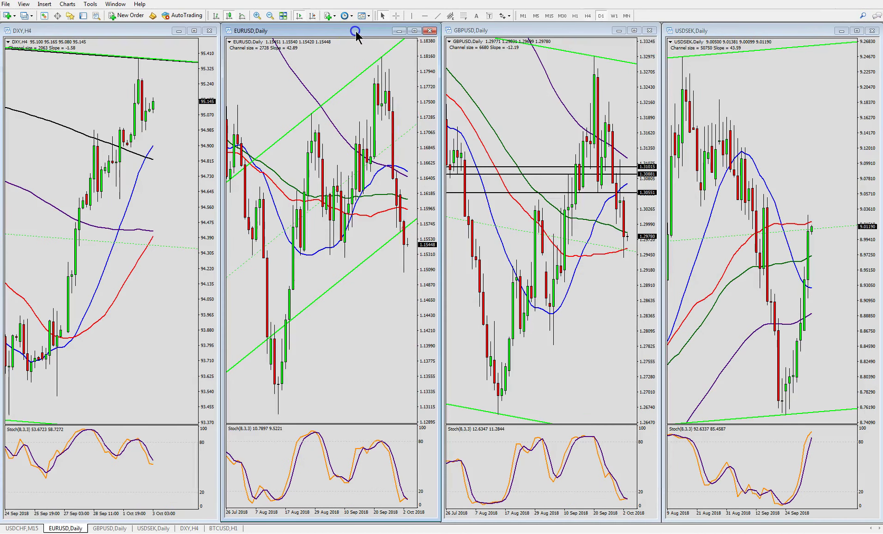
{"action": "left_click", "coordinate": [415, 31]}
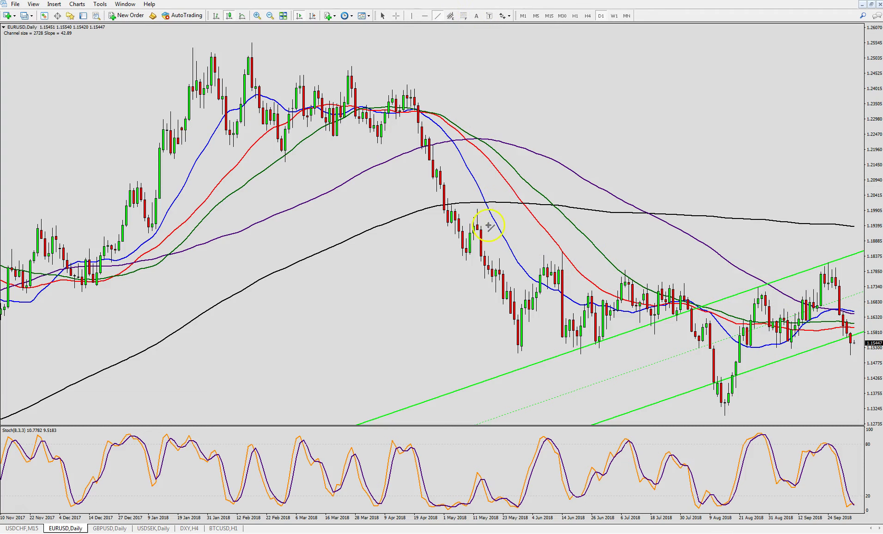
- Draw a descending trend line on EURUSD Daily, then move its start to a lower high
{"action": "left_click_drag", "start_coordinate": [478, 208], "coordinate": [776, 302]}
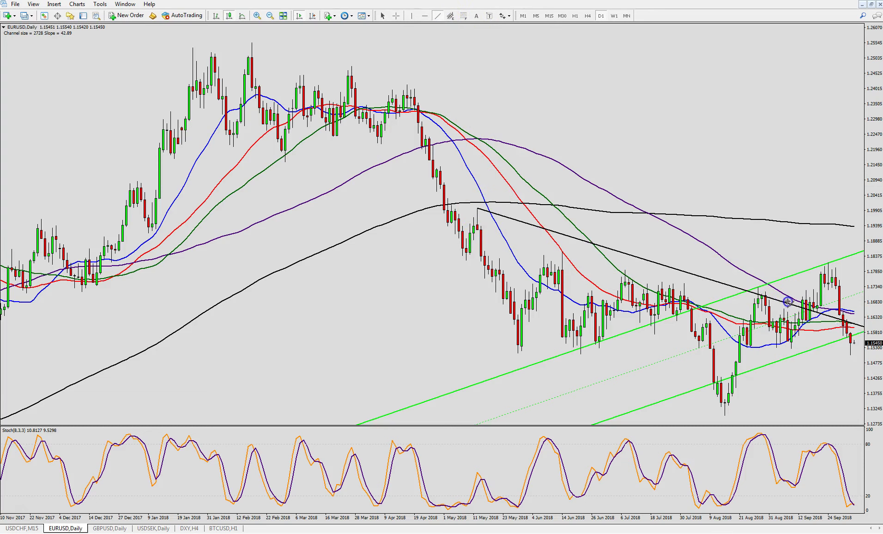
{"action": "left_click_drag", "start_coordinate": [478, 209], "coordinate": [503, 241]}
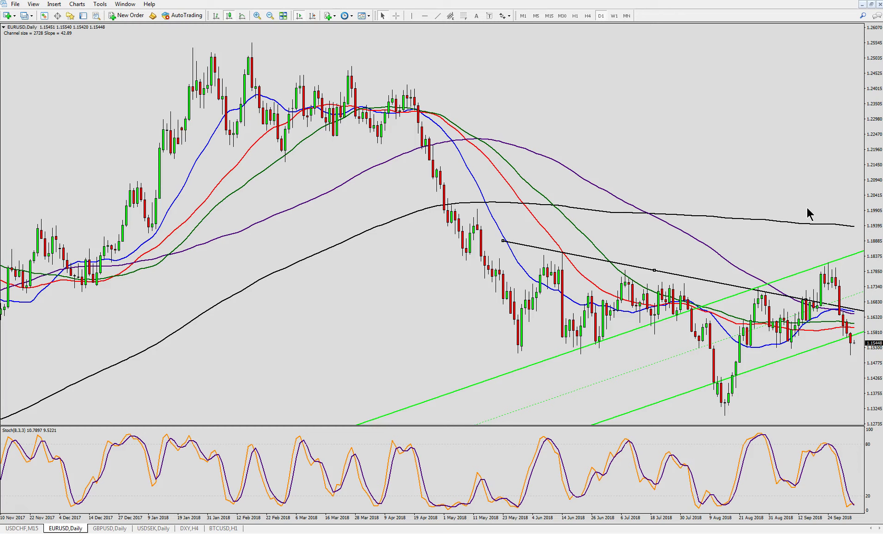
- Place a horizontal level at the upper channel high on the EURUSD Daily chart
{"action": "left_click", "coordinate": [425, 16]}
{"action": "left_click_drag", "start_coordinate": [364, 221], "coordinate": [567, 253]}
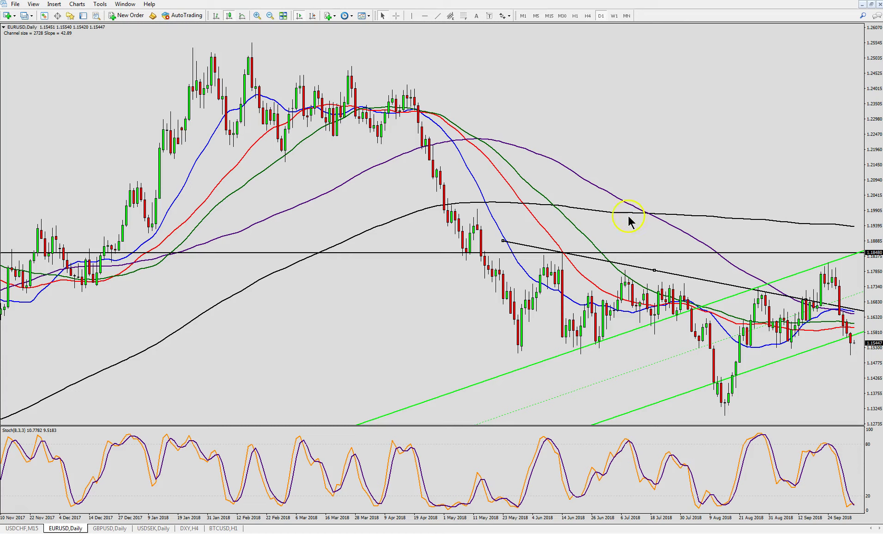
{"action": "left_click", "coordinate": [424, 16]}
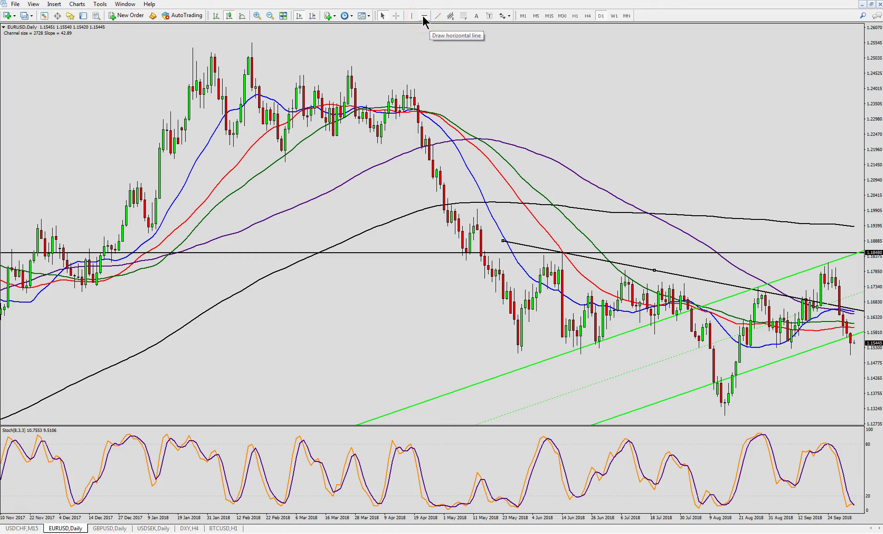
{"action": "left_click_drag", "start_coordinate": [424, 18], "coordinate": [588, 18]}
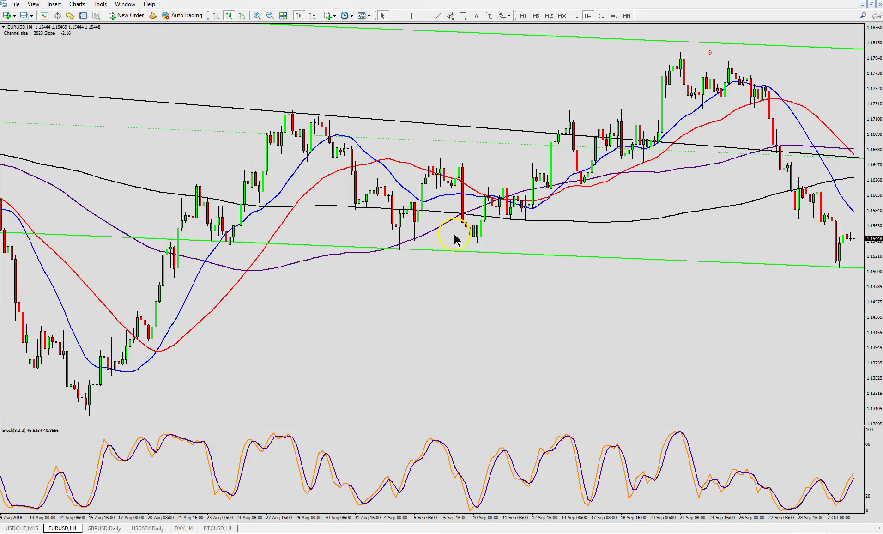
- Add H4 levels below the channel bottom and at the 1.15044 low, then view M30
{"action": "left_click", "coordinate": [425, 17]}
{"action": "left_click_drag", "start_coordinate": [368, 249], "coordinate": [373, 279]}
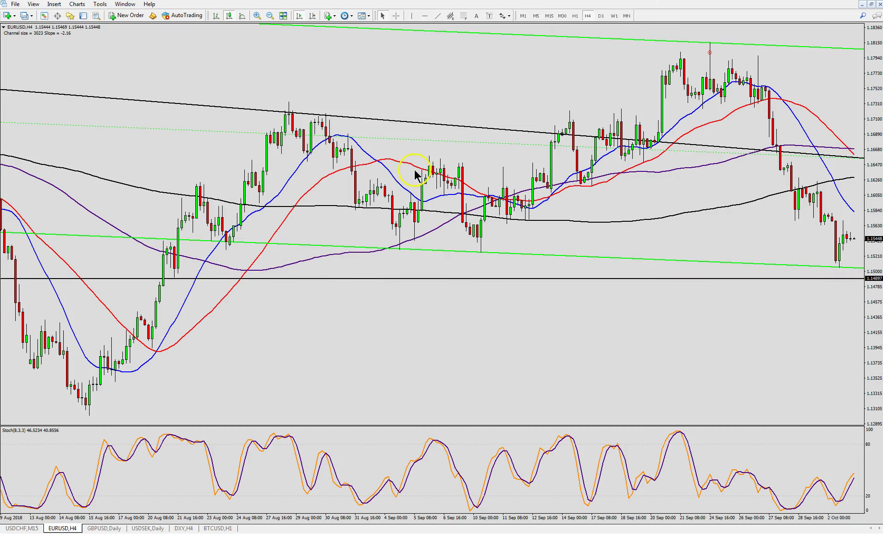
{"action": "left_click", "coordinate": [423, 16]}
{"action": "left_click", "coordinate": [527, 269]}
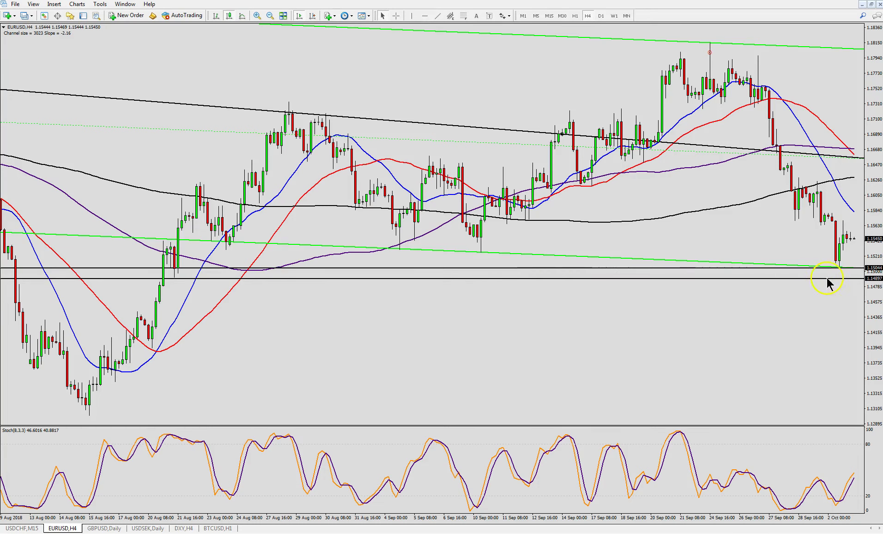
{"action": "left_click", "coordinate": [837, 267]}
{"action": "left_click", "coordinate": [850, 237]}
{"action": "left_click", "coordinate": [562, 16]}
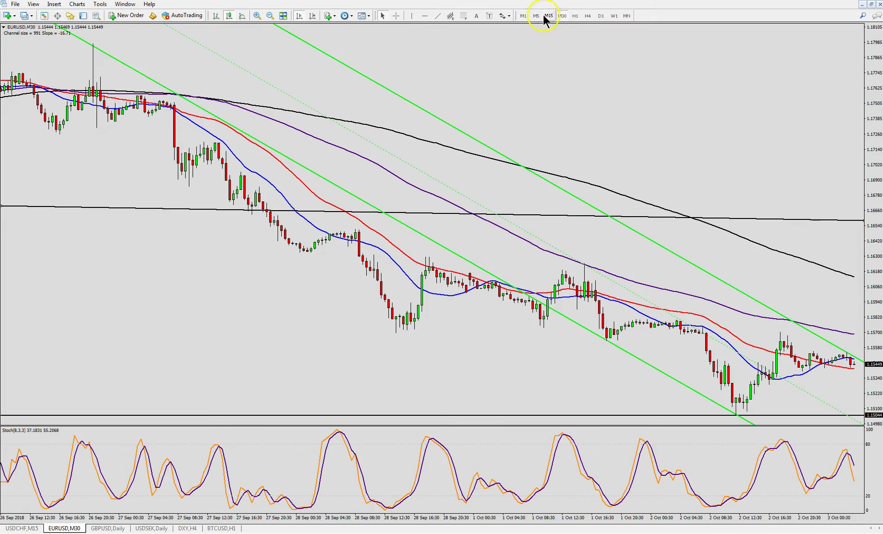
- Switch EURUSD to M5 and draw a descending trend line from the candle high
{"action": "left_click", "coordinate": [538, 15]}
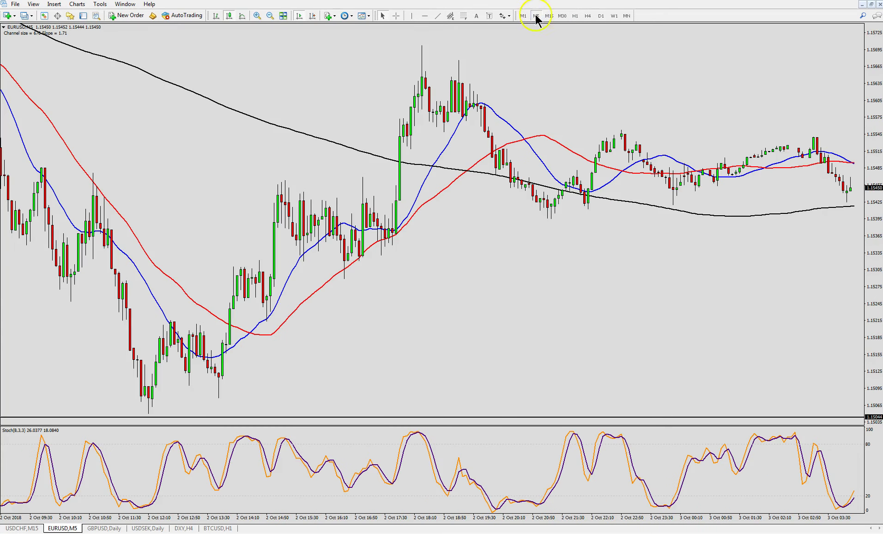
{"action": "left_click", "coordinate": [437, 16]}
{"action": "left_click_drag", "start_coordinate": [282, 180], "coordinate": [393, 209]}
- Add horizontal levels at 1.15283 and at the 1.15701 session high
{"action": "left_click", "coordinate": [424, 17]}
{"action": "left_click_drag", "start_coordinate": [286, 255], "coordinate": [398, 283]}
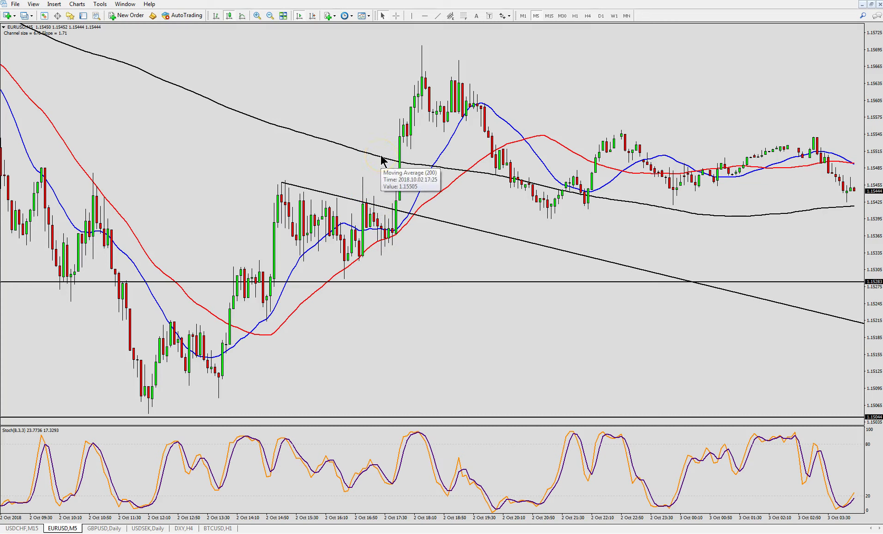
{"action": "left_click", "coordinate": [425, 16]}
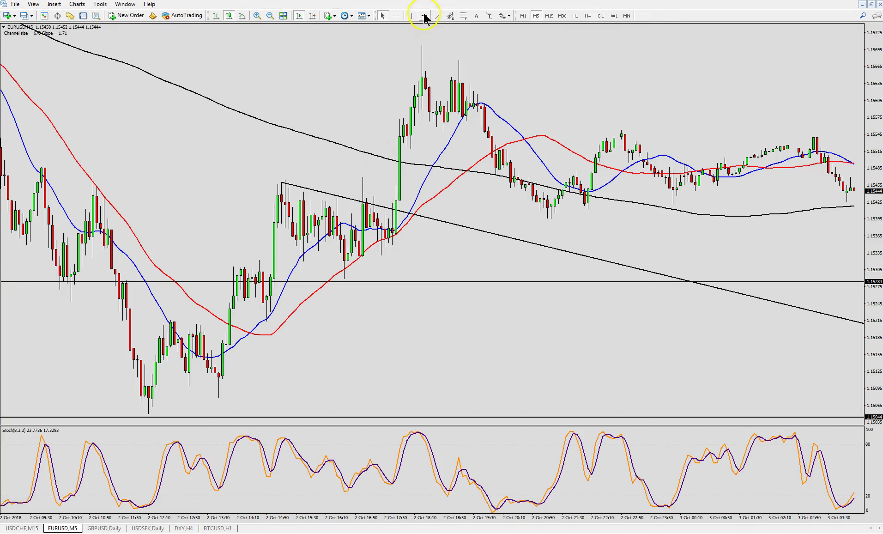
{"action": "left_click_drag", "start_coordinate": [398, 44], "coordinate": [398, 46]}
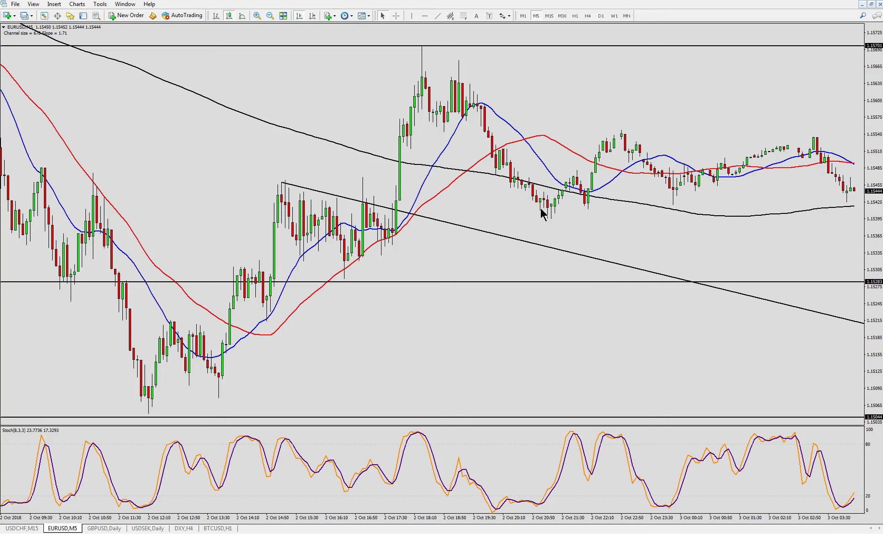
- Check EURUSD on the M15 and H1 timeframes, then return to M5
{"action": "left_click", "coordinate": [549, 16]}
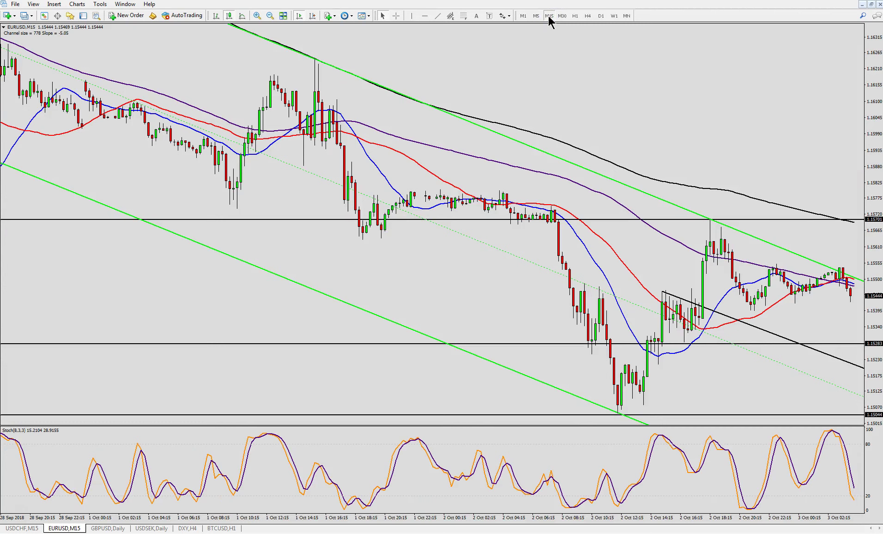
{"action": "left_click", "coordinate": [575, 16]}
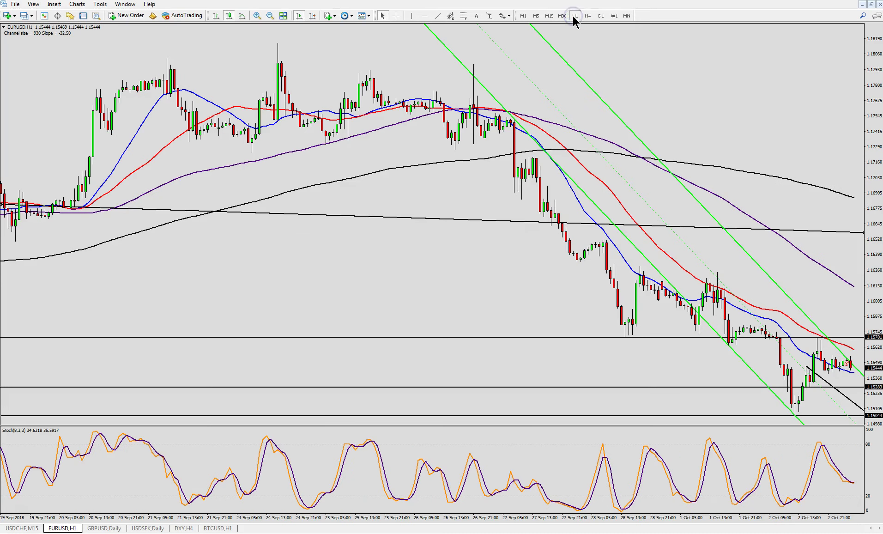
{"action": "left_click", "coordinate": [548, 15]}
{"action": "left_click", "coordinate": [536, 15]}
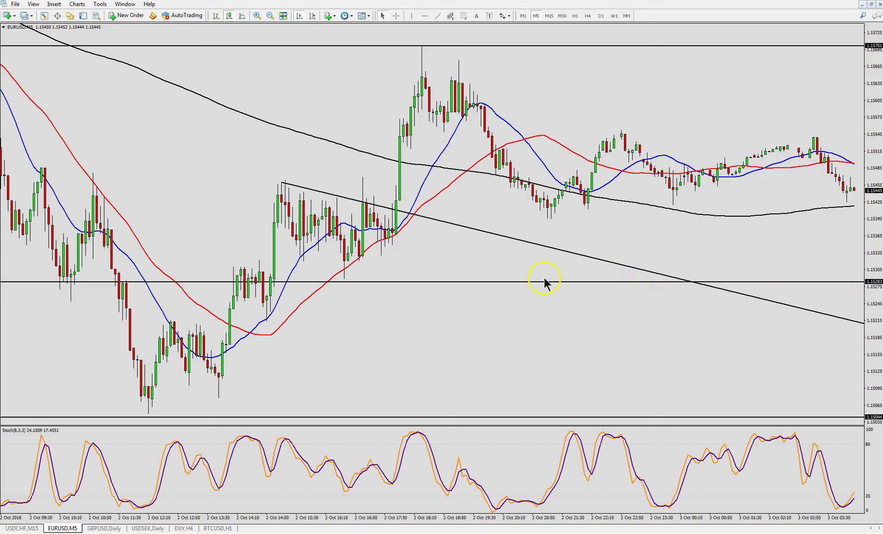
- Adjust the horizontal line near 1.15283
{"action": "left_click", "coordinate": [409, 282]}
{"action": "left_click", "coordinate": [409, 282]}
{"action": "left_click_drag", "start_coordinate": [410, 282], "coordinate": [400, 276]}
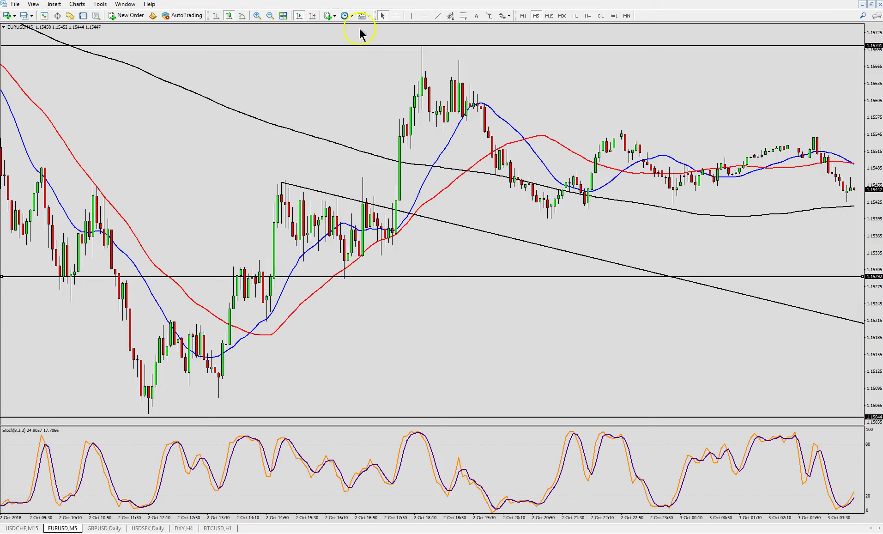
- Add a horizontal level at 1.15323 and restore the tiled four-chart layout
{"action": "left_click", "coordinate": [423, 15]}
{"action": "left_click_drag", "start_coordinate": [404, 221], "coordinate": [401, 262]}
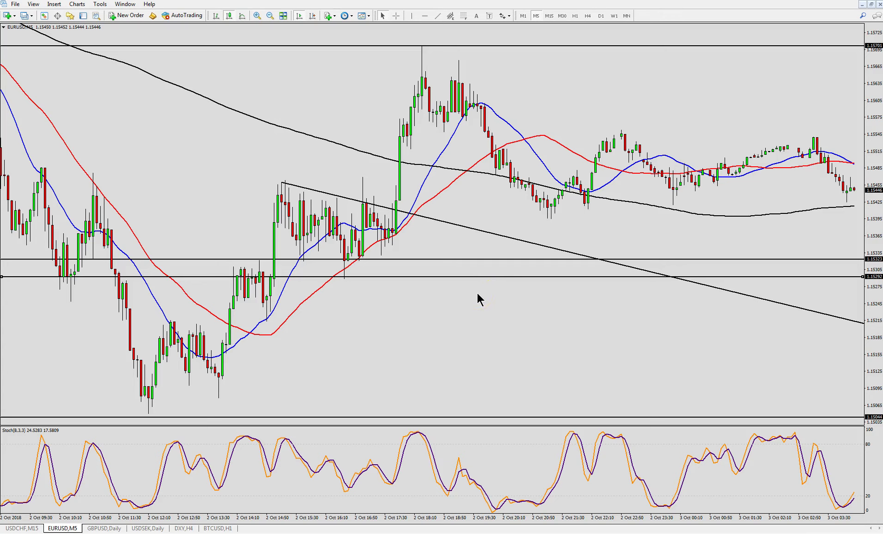
{"action": "left_click", "coordinate": [872, 5]}
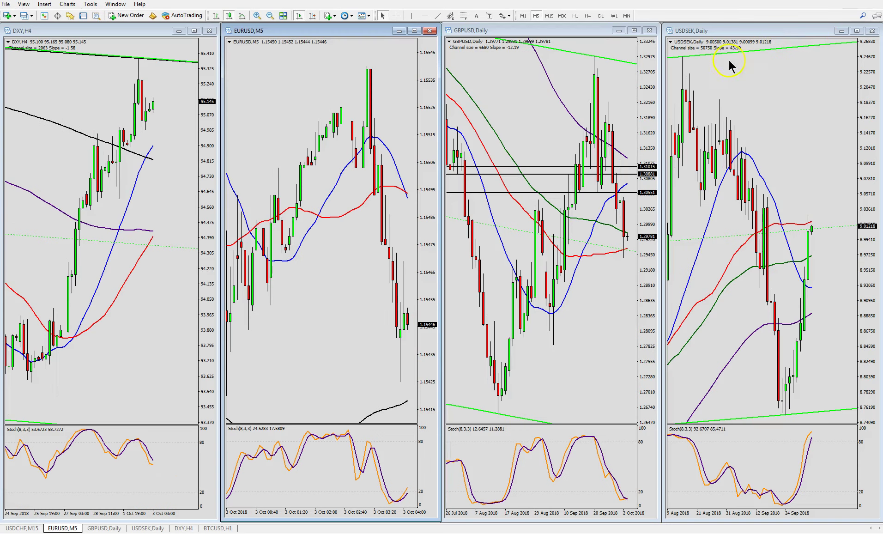
- Maximize GBPUSD, review it on H4 and H1, and settle on the Daily timeframe
{"action": "left_click", "coordinate": [634, 31]}
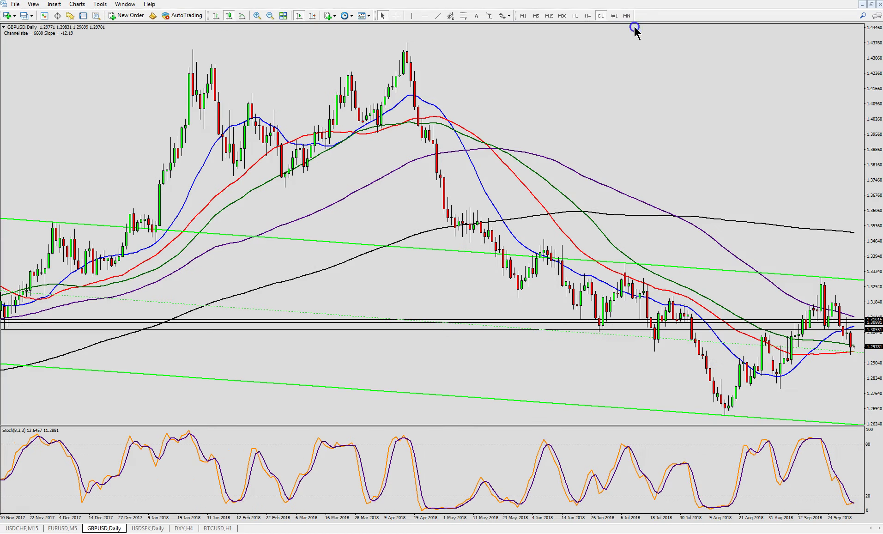
{"action": "left_click", "coordinate": [587, 15]}
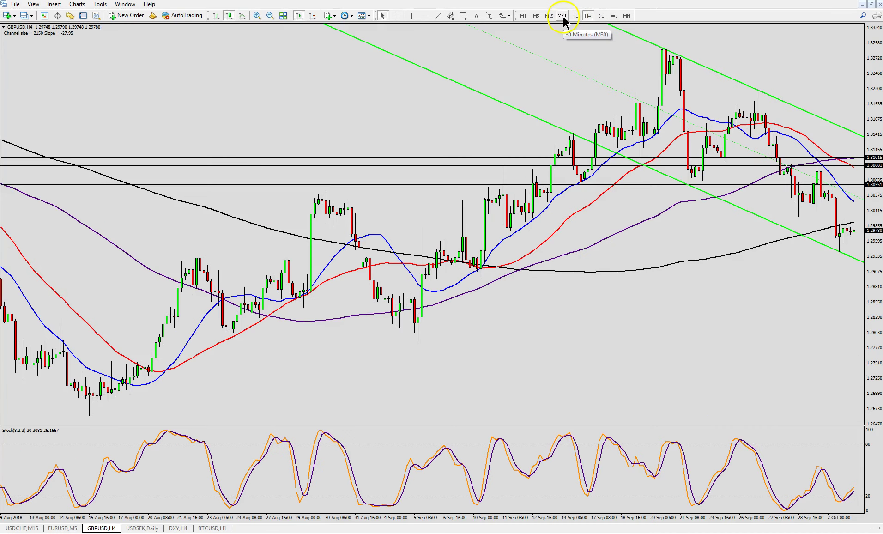
{"action": "left_click", "coordinate": [600, 16]}
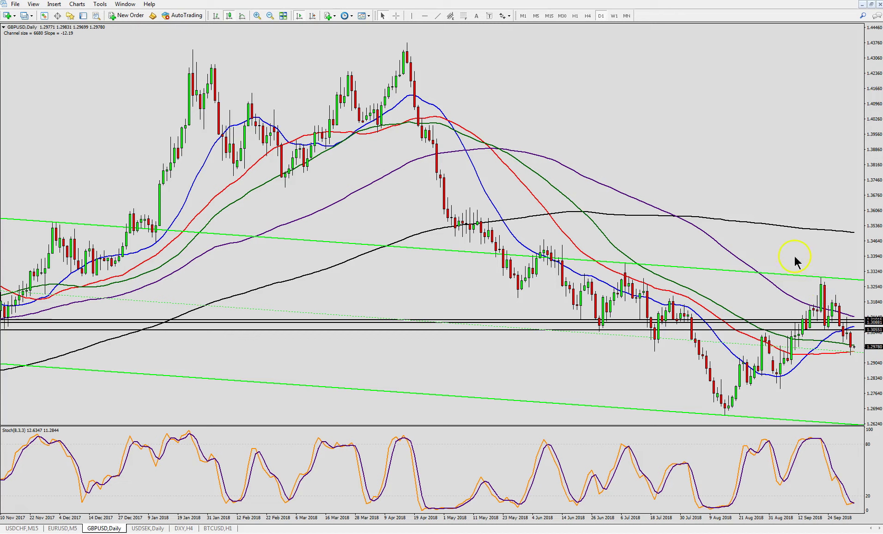
{"action": "left_click", "coordinate": [588, 18]}
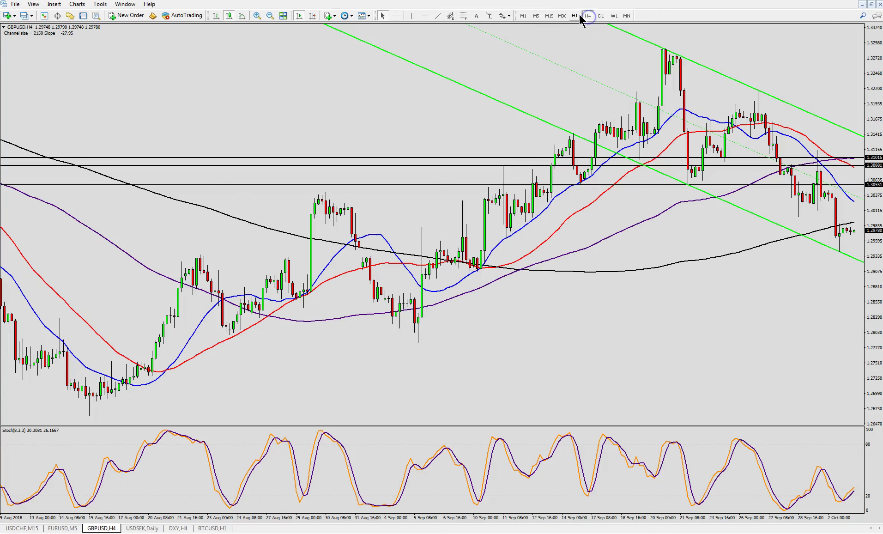
{"action": "left_click", "coordinate": [577, 16]}
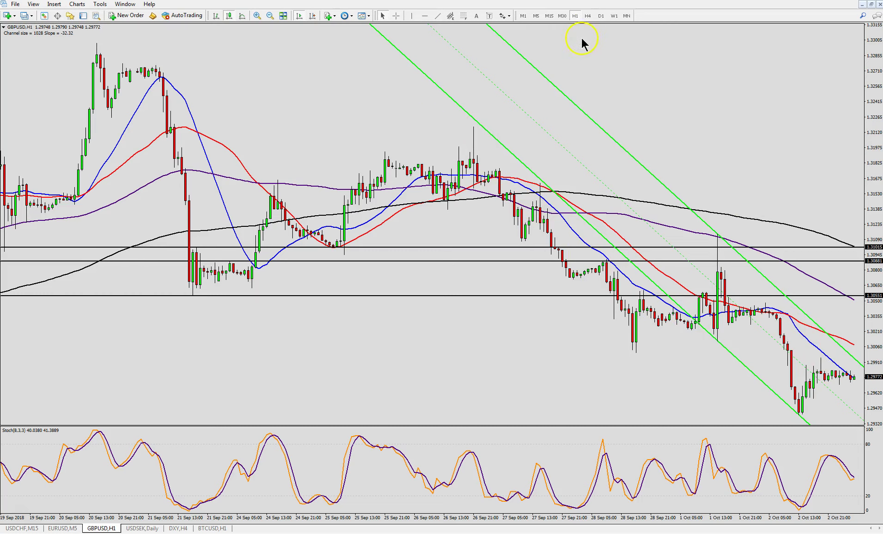
{"action": "left_click", "coordinate": [601, 16]}
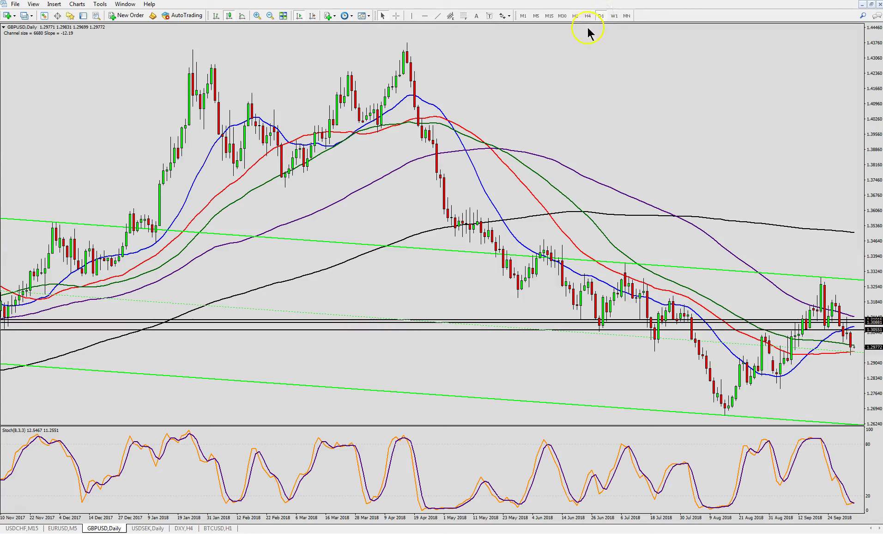
{"action": "left_click", "coordinate": [330, 50]}
- Apply 'My template' to GBPUSD Daily, enable Chart Shift and zoom in on the candles
{"action": "right_click", "coordinate": [330, 49]}
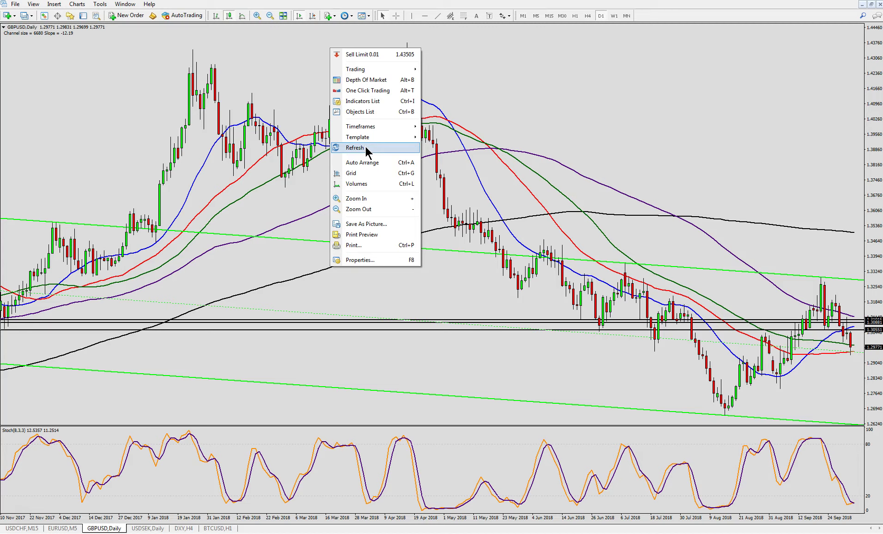
{"action": "mouse_move", "coordinate": [366, 138]}
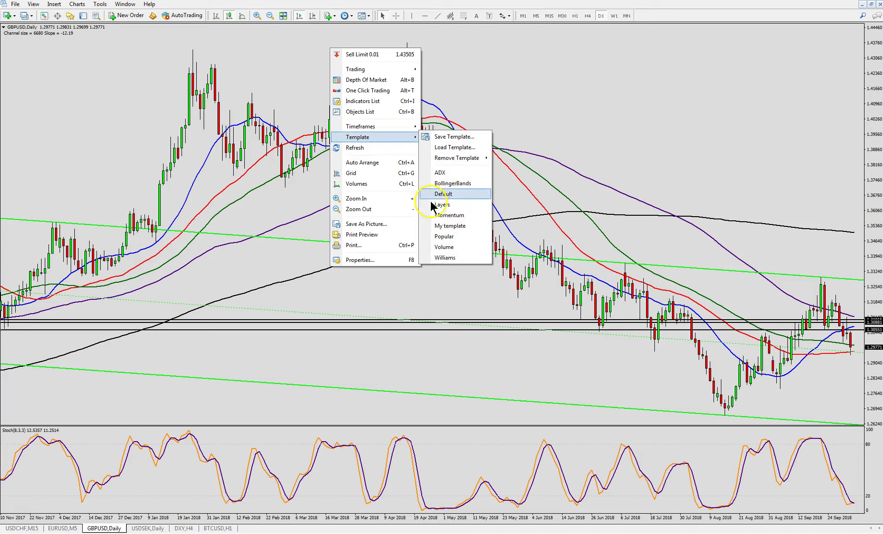
{"action": "left_click", "coordinate": [457, 227]}
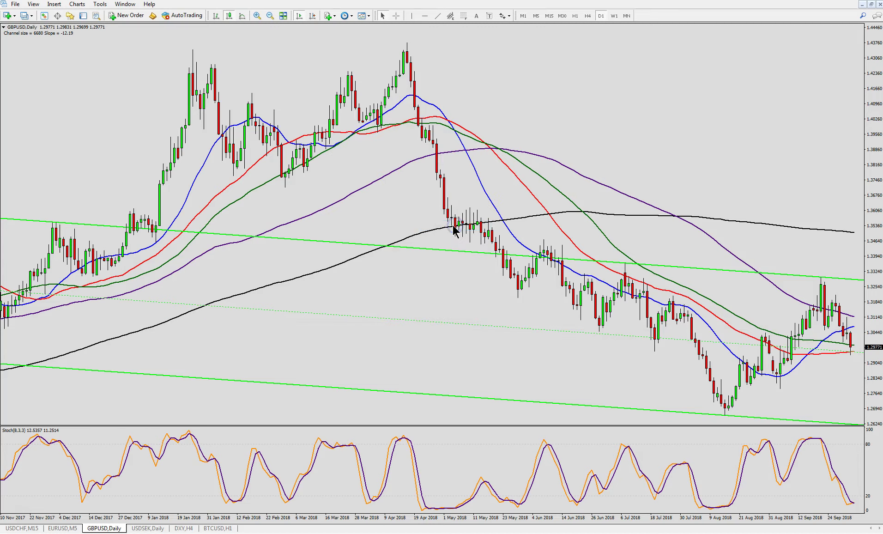
{"action": "left_click", "coordinate": [312, 16]}
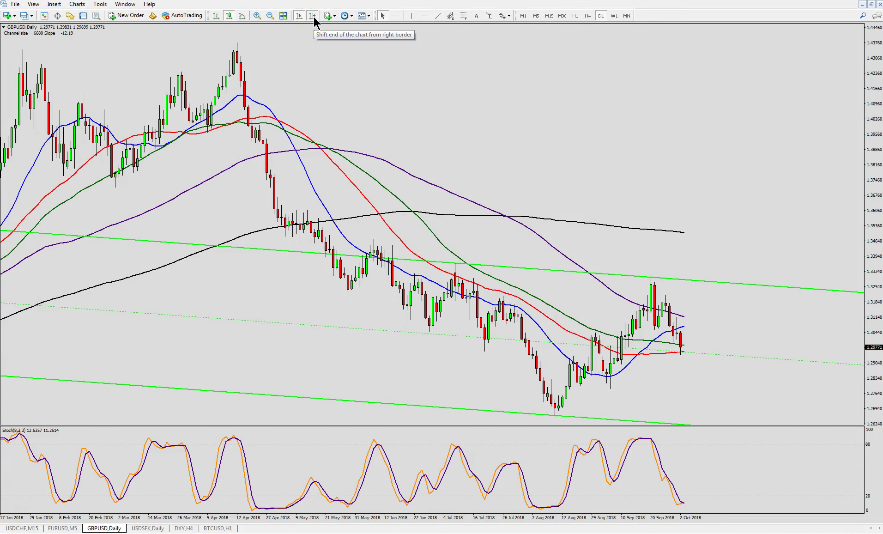
{"action": "left_click", "coordinate": [257, 16]}
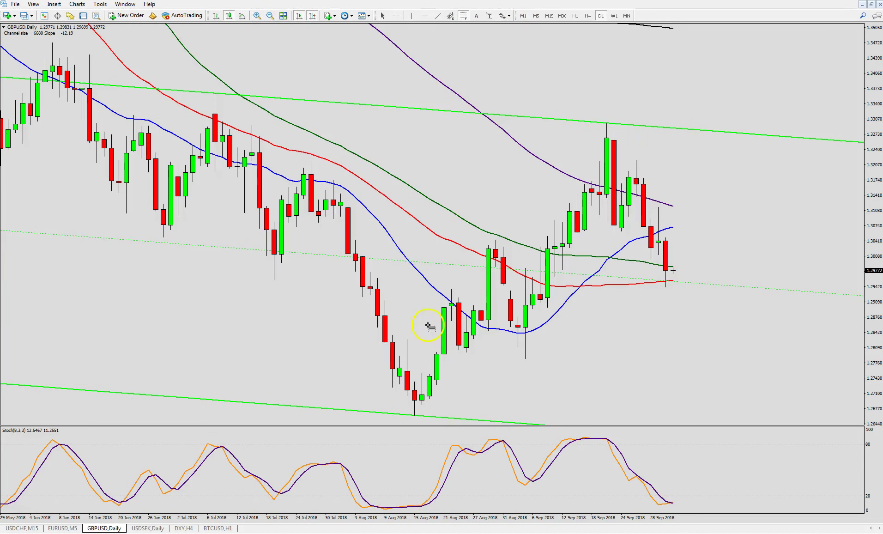
- Draw a Fibonacci retracement from August low to September high, then snap the chart into Skitch
{"action": "left_click_drag", "start_coordinate": [415, 416], "coordinate": [481, 123]}
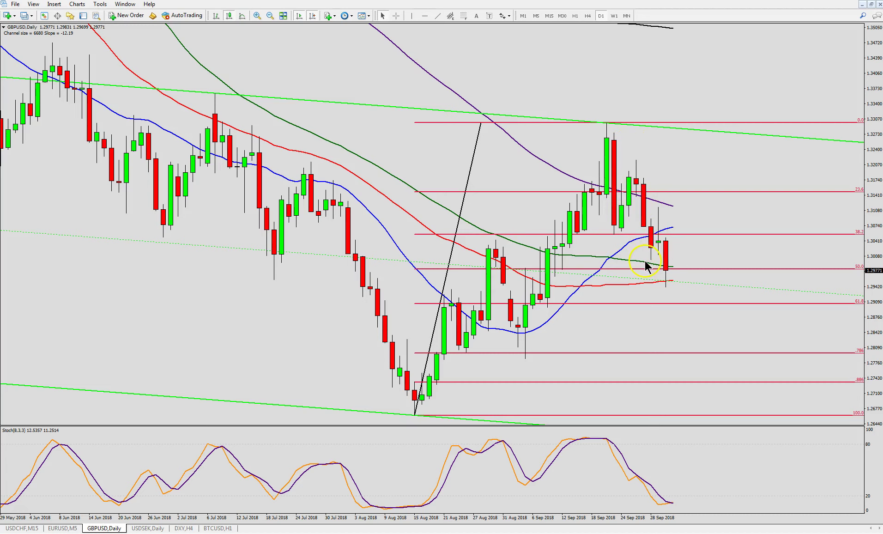
{"action": "mouse_move", "coordinate": [666, 280]}
{"action": "key", "text": "alt+Tab"}
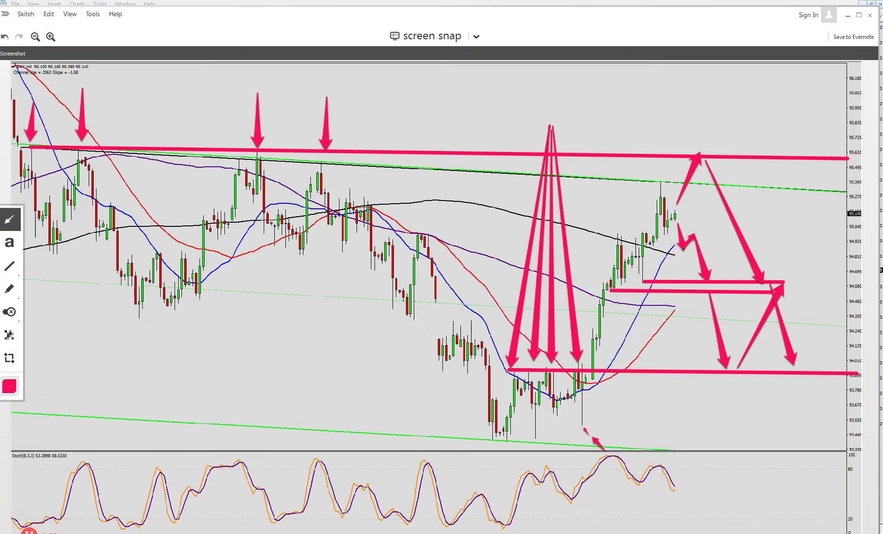
{"action": "left_click", "coordinate": [422, 41]}
{"action": "left_click", "coordinate": [466, 277]}
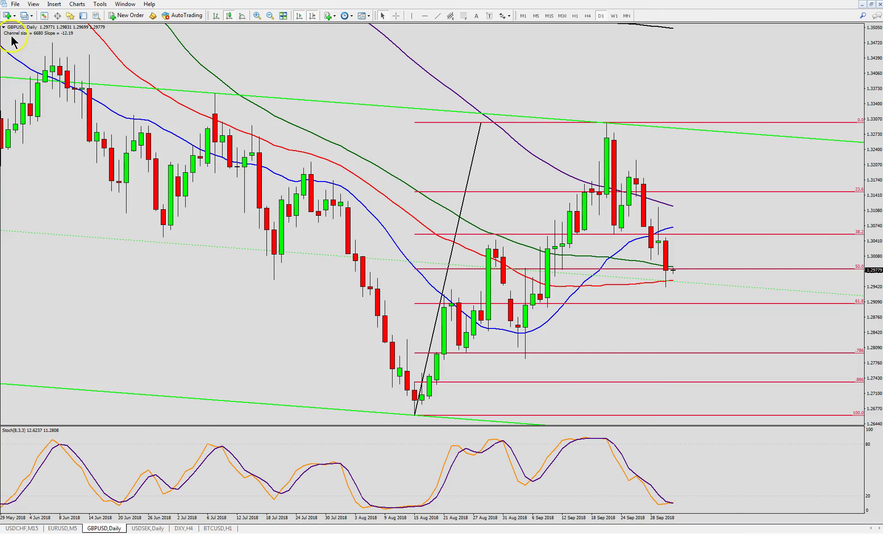
{"action": "left_click_drag", "start_coordinate": [3, 29], "coordinate": [187, 138]}
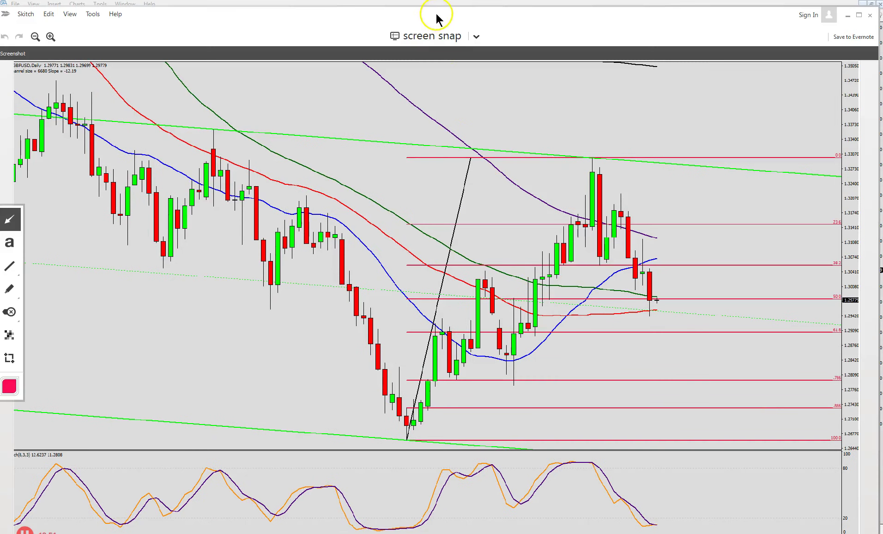
{"action": "double_click", "coordinate": [438, 15]}
{"action": "left_click_drag", "start_coordinate": [438, 4], "coordinate": [440, 11]}
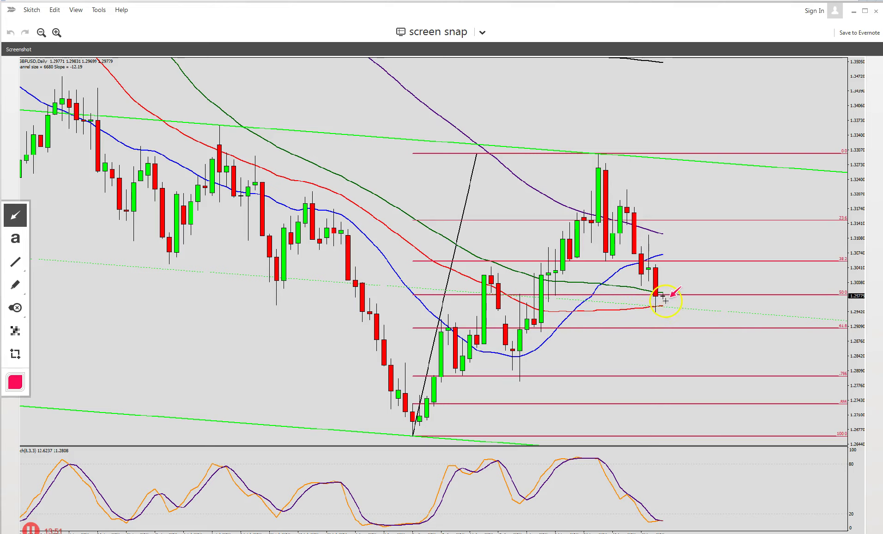
- Draw a pink down arrow from the last candle and an arrow pointing at the green candle
{"action": "left_click_drag", "start_coordinate": [664, 302], "coordinate": [671, 336]}
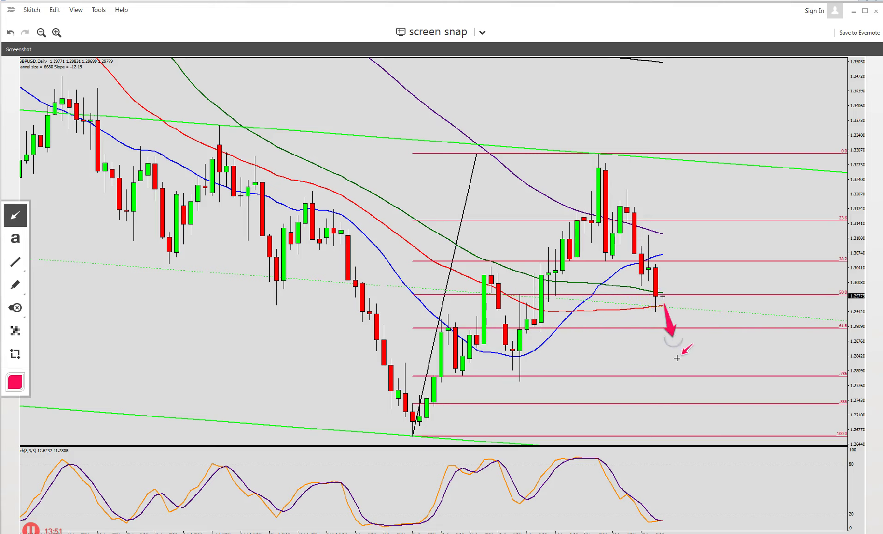
{"action": "left_click", "coordinate": [527, 340]}
{"action": "left_click_drag", "start_coordinate": [527, 339], "coordinate": [541, 331]}
{"action": "left_click", "coordinate": [529, 340]}
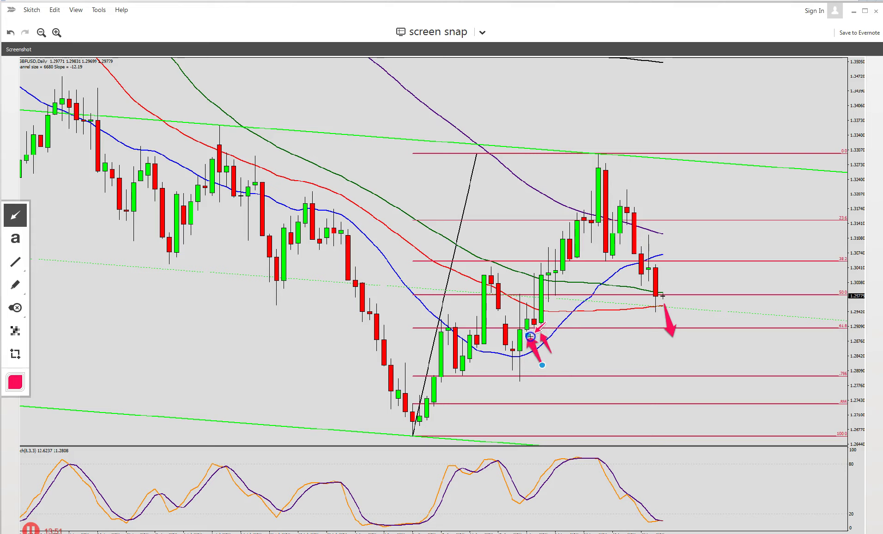
{"action": "left_click_drag", "start_coordinate": [539, 336], "coordinate": [546, 339]}
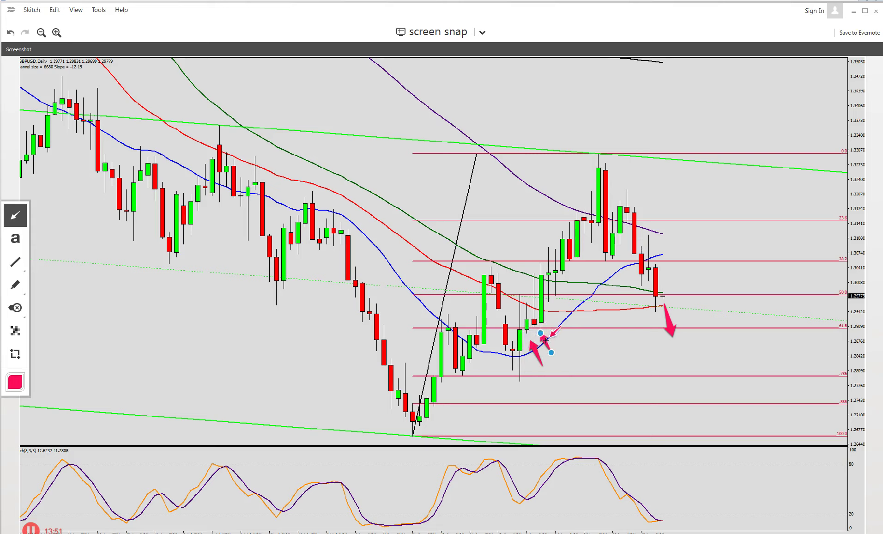
- Draw a horizontal line near the 61.8 level and nudge the down arrow's tip onto it
{"action": "left_click", "coordinate": [18, 263]}
{"action": "left_click_drag", "start_coordinate": [527, 333], "coordinate": [844, 333]}
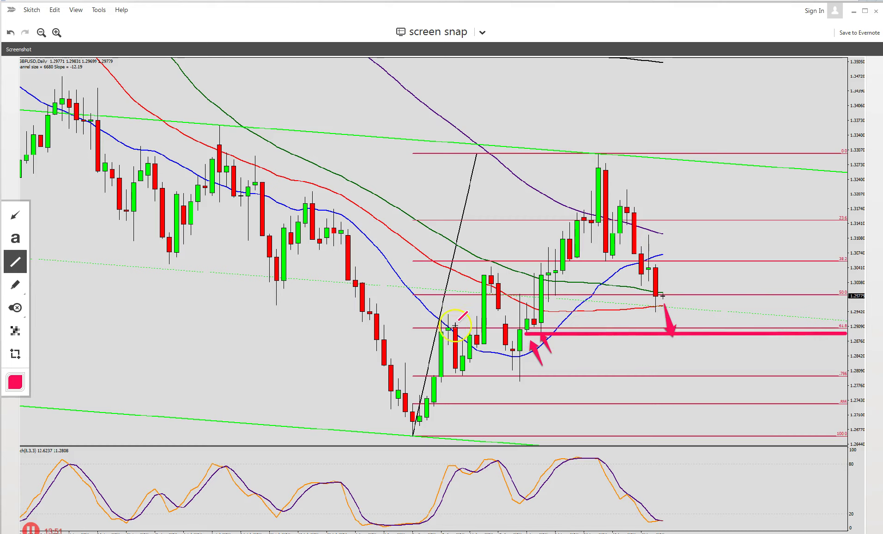
{"action": "left_click", "coordinate": [674, 330]}
{"action": "left_click_drag", "start_coordinate": [674, 331], "coordinate": [674, 329]}
{"action": "left_click", "coordinate": [17, 221]}
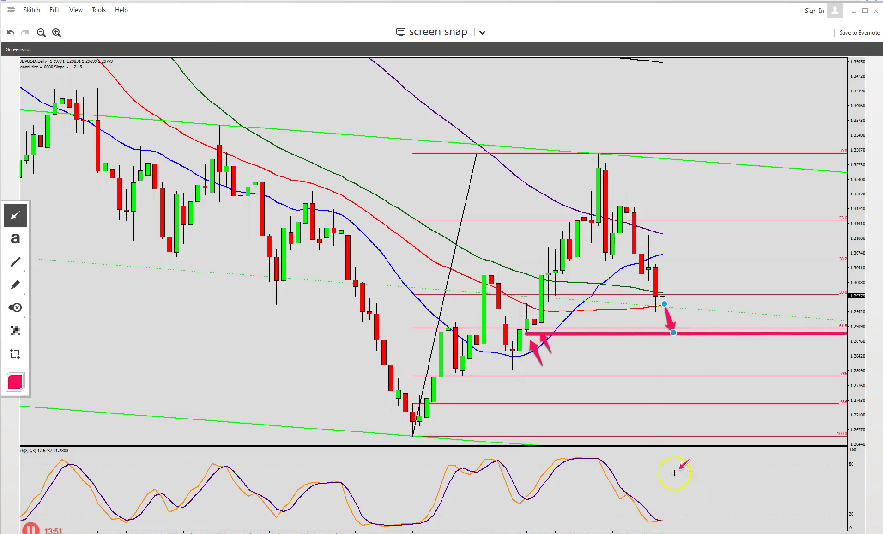
- Draw arrows rising from the stochastic low and a long arrow from the support line toward 23.6
{"action": "mouse_move", "coordinate": [677, 508]}
{"action": "left_mouse_down"}
{"action": "mouse_move", "coordinate": [661, 520]}
{"action": "mouse_move", "coordinate": [693, 527]}
{"action": "mouse_move", "coordinate": [662, 515]}
{"action": "mouse_move", "coordinate": [655, 307]}
{"action": "mouse_move", "coordinate": [667, 309]}
{"action": "mouse_move", "coordinate": [676, 333]}
{"action": "mouse_move", "coordinate": [671, 326]}
{"action": "mouse_move", "coordinate": [680, 479]}
{"action": "mouse_move", "coordinate": [671, 516]}
{"action": "mouse_move", "coordinate": [697, 525]}
{"action": "left_mouse_up"}
{"action": "left_click", "coordinate": [693, 525]}
{"action": "mouse_move", "coordinate": [692, 525]}
{"action": "left_mouse_down"}
{"action": "mouse_move", "coordinate": [721, 494]}
{"action": "mouse_move", "coordinate": [731, 463]}
{"action": "left_mouse_up"}
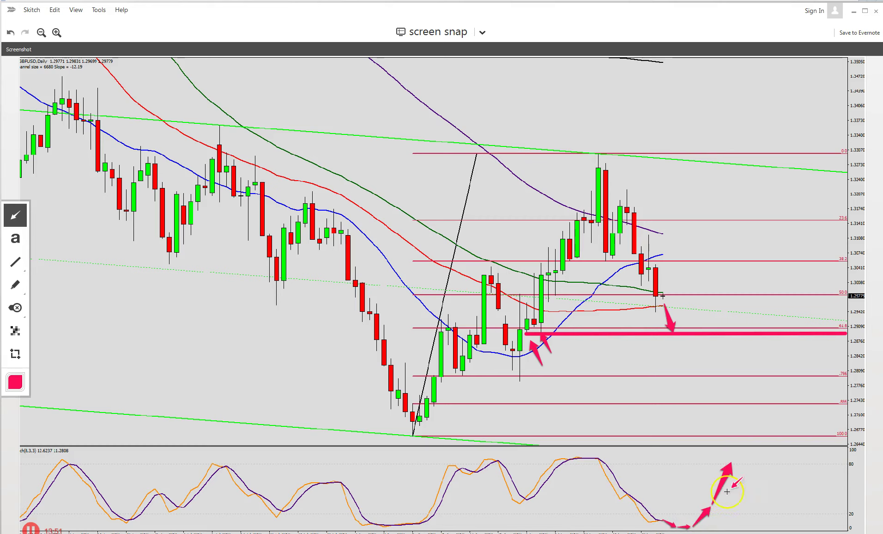
{"action": "left_click_drag", "start_coordinate": [688, 326], "coordinate": [688, 320]}
{"action": "left_click_drag", "start_coordinate": [703, 276], "coordinate": [725, 218]}
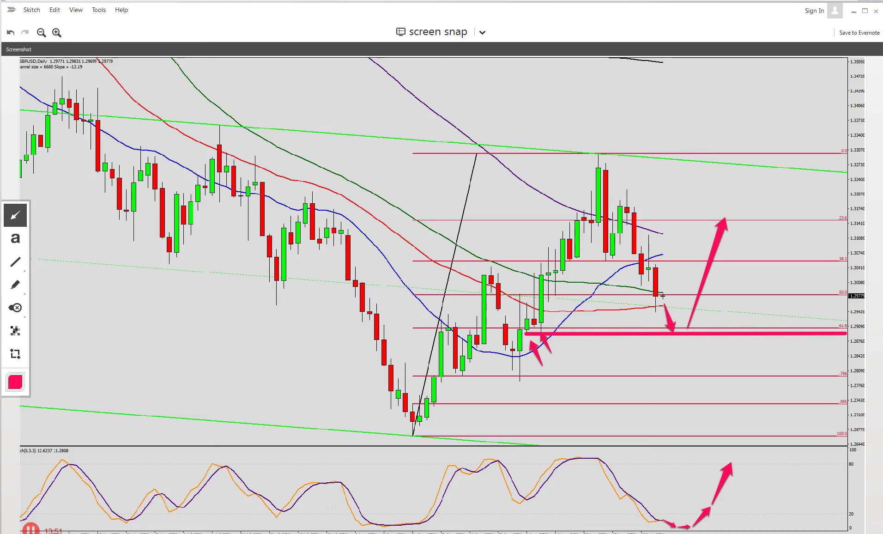
{"action": "left_click", "coordinate": [853, 11]}
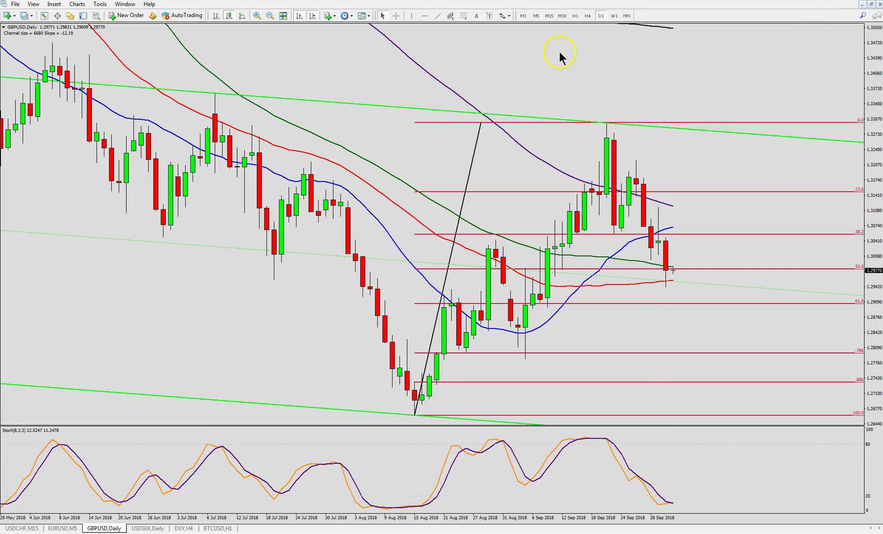
- Tile the charts, maximize USDSEK Daily, and discard the annotated GBPUSD snap in Skitch
{"action": "left_click", "coordinate": [871, 4]}
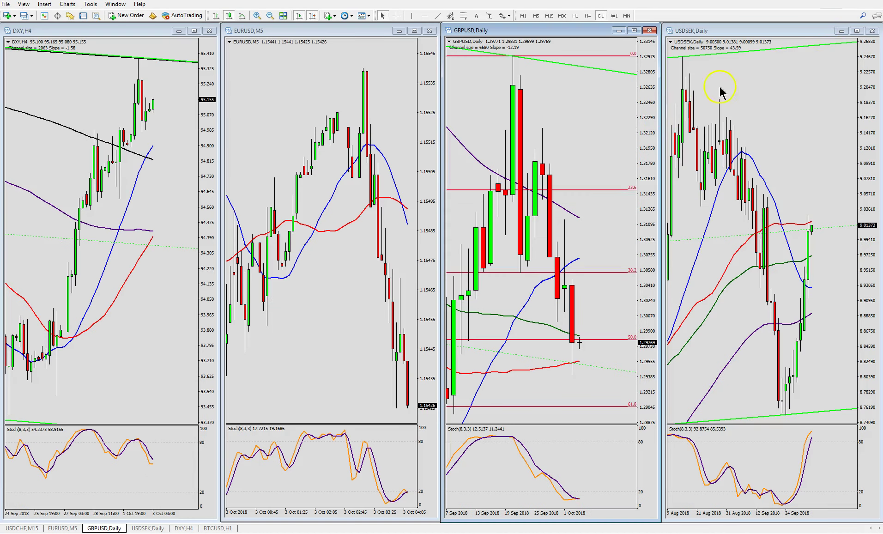
{"action": "left_click", "coordinate": [858, 31]}
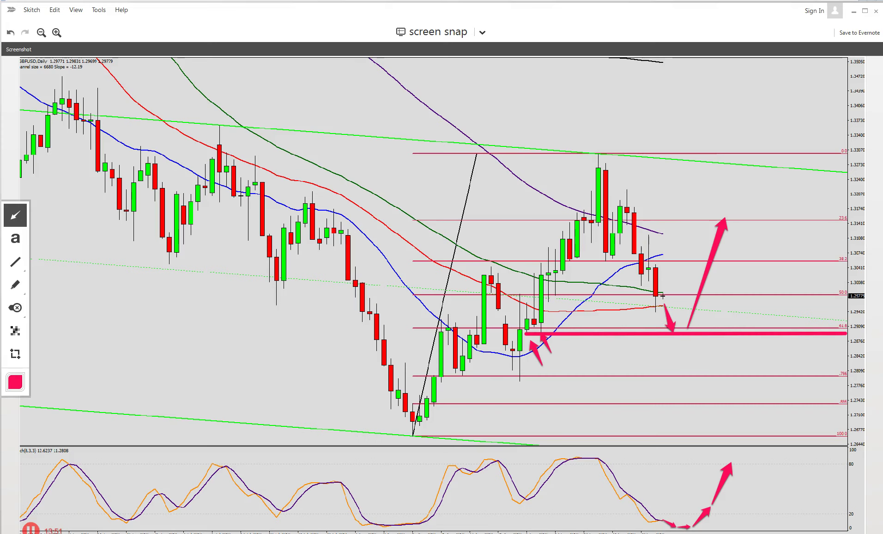
{"action": "left_click", "coordinate": [450, 34]}
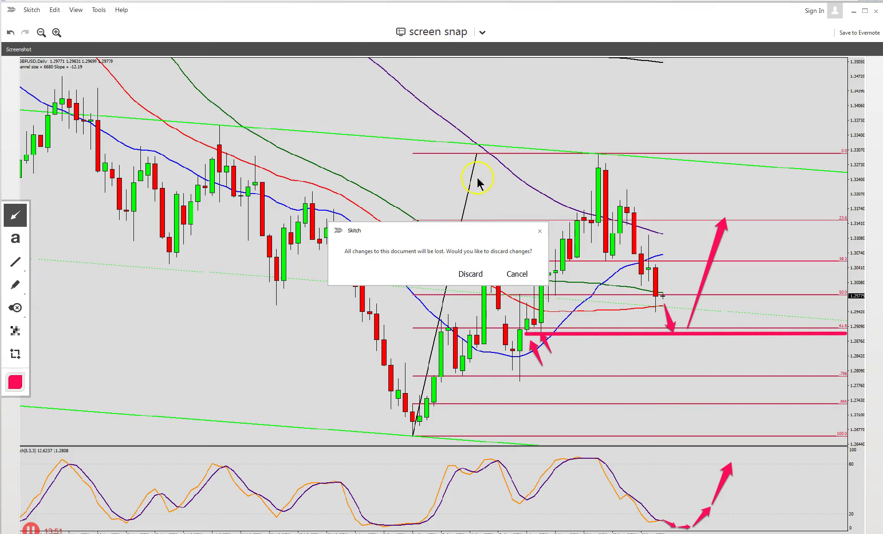
{"action": "left_click", "coordinate": [463, 273]}
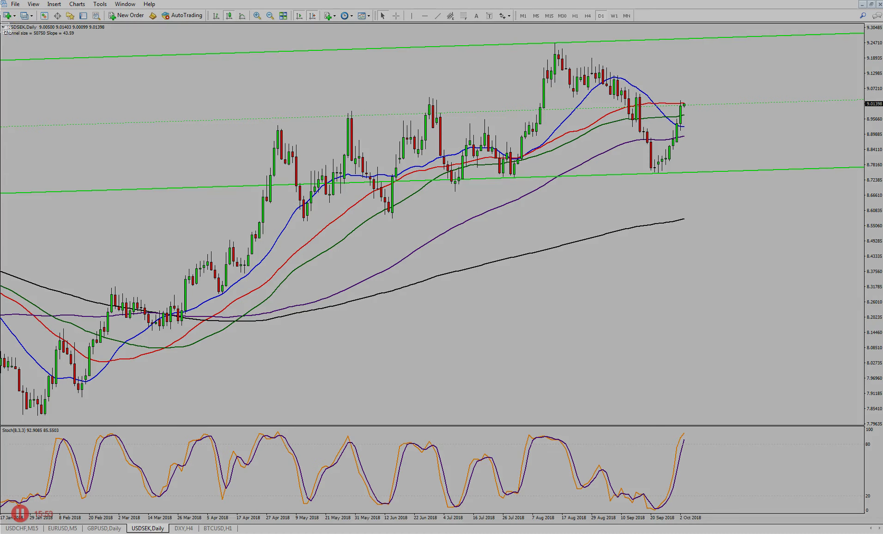
- Take a Skitch snap of the MetaTrader 4 USDSEK Daily chart window
{"action": "mouse_move", "coordinate": [1, 1]}
{"action": "left_mouse_down"}
{"action": "mouse_move", "coordinate": [790, 367]}
{"action": "mouse_move", "coordinate": [879, 521]}
{"action": "left_mouse_up"}
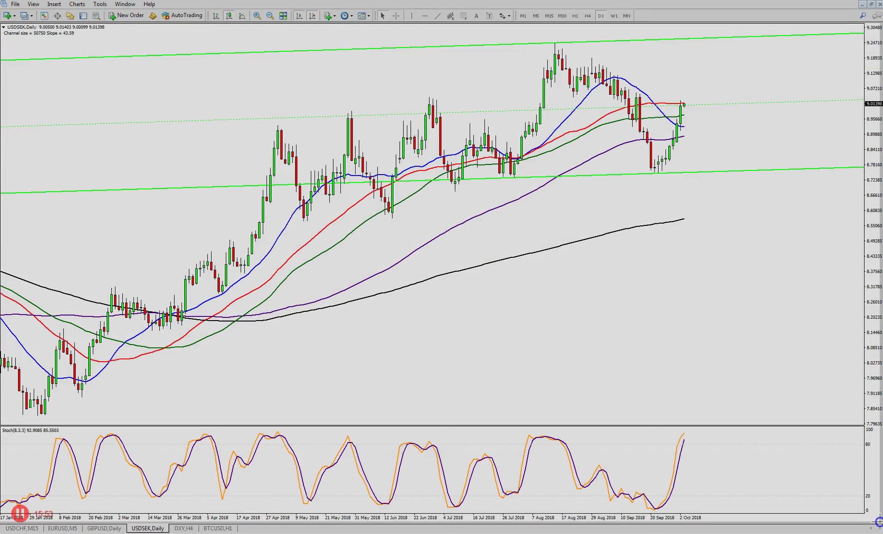
{"action": "left_click_drag", "start_coordinate": [598, 185], "coordinate": [585, 199]}
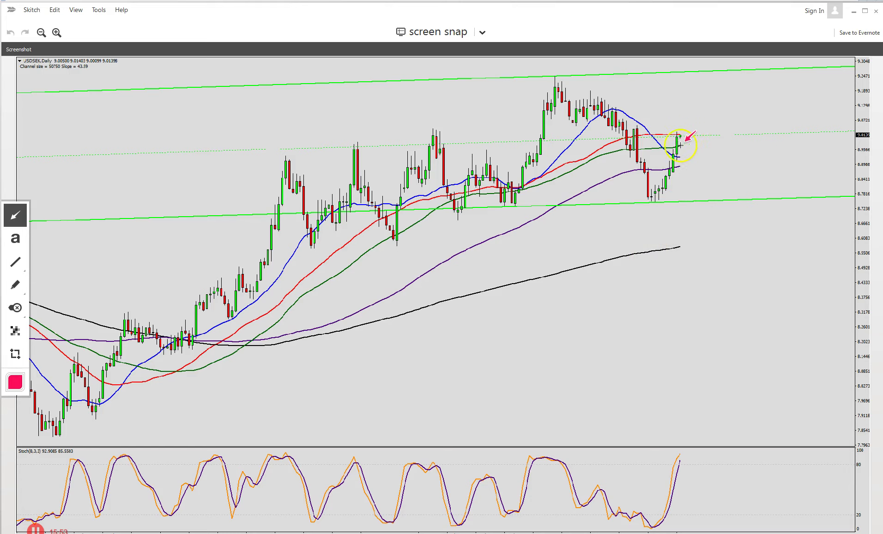
- Draw pink arrows at the latest candle, the recent low candles, the stochastic low and its upswing
{"action": "left_click_drag", "start_coordinate": [662, 99], "coordinate": [676, 137]}
{"action": "left_click_drag", "start_coordinate": [618, 193], "coordinate": [643, 185]}
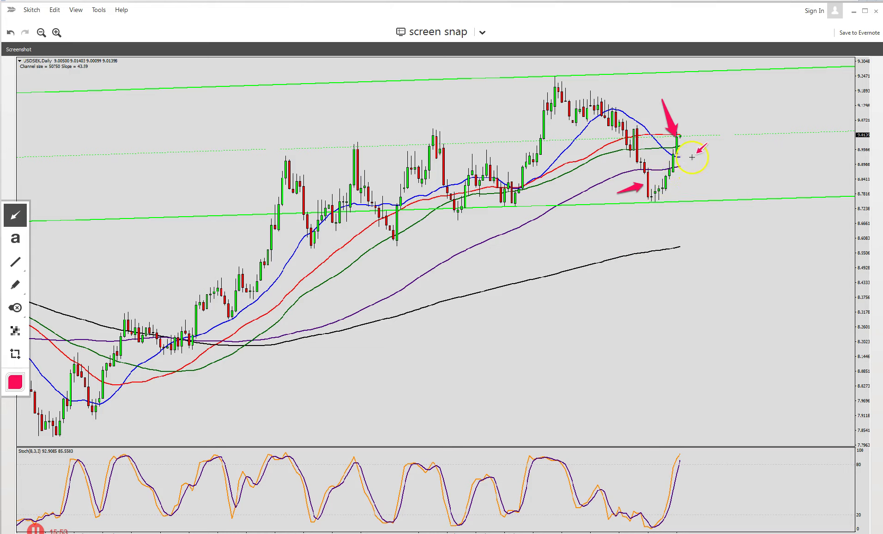
{"action": "mouse_move", "coordinate": [652, 499]}
{"action": "left_mouse_down"}
{"action": "mouse_move", "coordinate": [646, 521]}
{"action": "mouse_move", "coordinate": [675, 487]}
{"action": "mouse_move", "coordinate": [657, 522]}
{"action": "mouse_move", "coordinate": [671, 510]}
{"action": "left_mouse_up"}
{"action": "left_click_drag", "start_coordinate": [696, 449], "coordinate": [697, 448]}
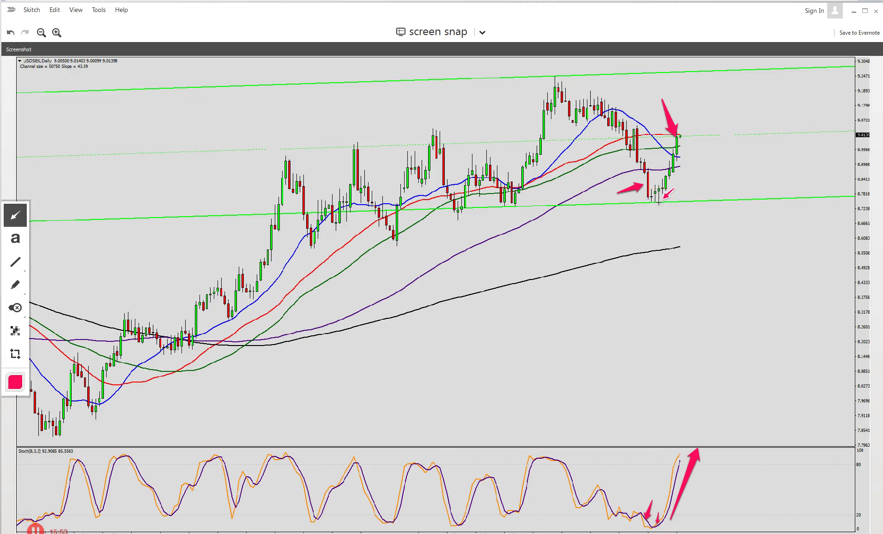
{"action": "mouse_move", "coordinate": [668, 196]}
{"action": "left_mouse_down"}
{"action": "mouse_move", "coordinate": [656, 184]}
{"action": "mouse_move", "coordinate": [653, 201]}
{"action": "mouse_move", "coordinate": [653, 190]}
{"action": "mouse_move", "coordinate": [677, 198]}
{"action": "mouse_move", "coordinate": [660, 196]}
{"action": "mouse_move", "coordinate": [665, 209]}
{"action": "mouse_move", "coordinate": [694, 190]}
{"action": "mouse_move", "coordinate": [675, 192]}
{"action": "left_mouse_up"}
{"action": "left_click_drag", "start_coordinate": [675, 191], "coordinate": [18, 260]}
- Frame the recent-low candles with a pink rounded box, then add a small arrow toward the latest candle
{"action": "left_click", "coordinate": [15, 261]}
{"action": "left_click", "coordinate": [69, 258]}
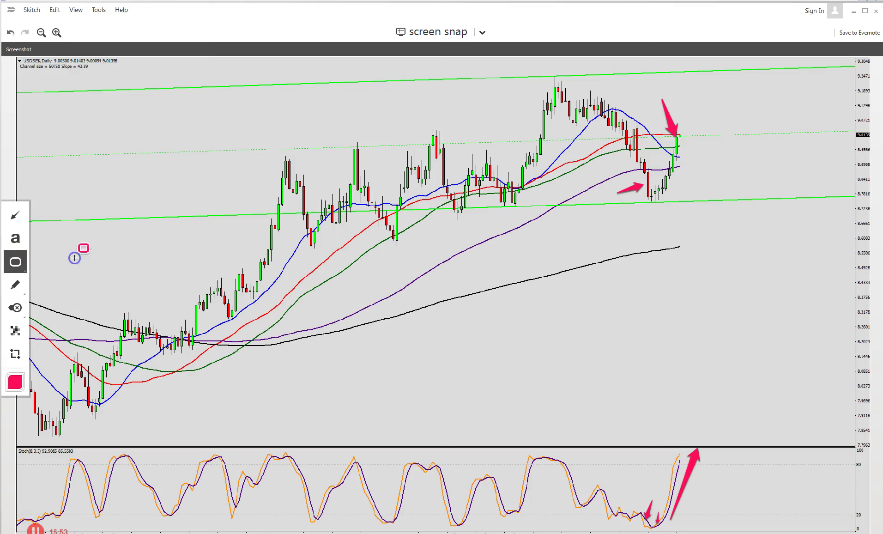
{"action": "mouse_move", "coordinate": [640, 180]}
{"action": "left_mouse_down"}
{"action": "mouse_move", "coordinate": [683, 212]}
{"action": "mouse_move", "coordinate": [678, 205]}
{"action": "left_mouse_up"}
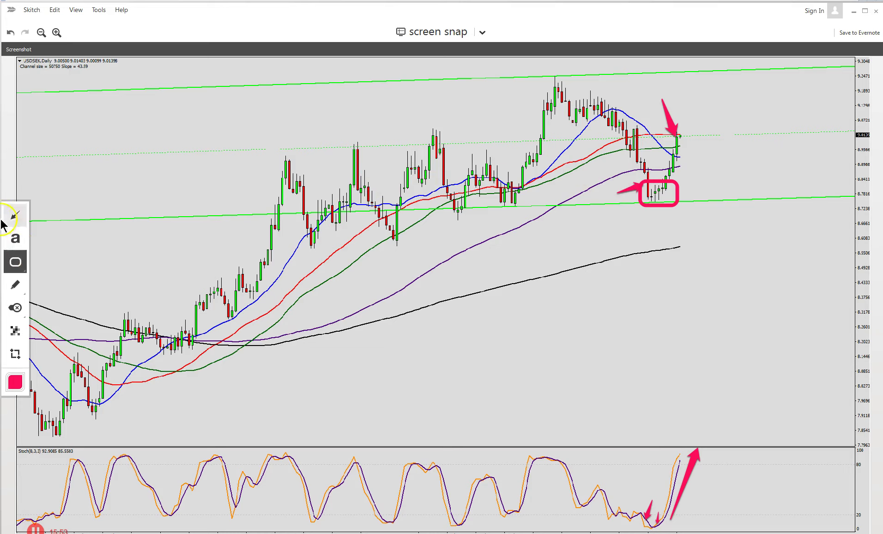
{"action": "left_click", "coordinate": [16, 216]}
{"action": "mouse_move", "coordinate": [488, 238]}
{"action": "left_mouse_down"}
{"action": "mouse_move", "coordinate": [472, 253]}
{"action": "mouse_move", "coordinate": [291, 169]}
{"action": "mouse_move", "coordinate": [250, 240]}
{"action": "mouse_move", "coordinate": [595, 250]}
{"action": "mouse_move", "coordinate": [678, 180]}
{"action": "mouse_move", "coordinate": [691, 207]}
{"action": "mouse_move", "coordinate": [671, 188]}
{"action": "mouse_move", "coordinate": [682, 167]}
{"action": "mouse_move", "coordinate": [683, 182]}
{"action": "mouse_move", "coordinate": [627, 175]}
{"action": "mouse_move", "coordinate": [660, 204]}
{"action": "mouse_move", "coordinate": [678, 176]}
{"action": "mouse_move", "coordinate": [646, 186]}
{"action": "mouse_move", "coordinate": [663, 183]}
{"action": "mouse_move", "coordinate": [682, 128]}
{"action": "mouse_move", "coordinate": [692, 166]}
{"action": "mouse_move", "coordinate": [697, 160]}
{"action": "mouse_move", "coordinate": [674, 138]}
{"action": "mouse_move", "coordinate": [698, 146]}
{"action": "left_mouse_up"}
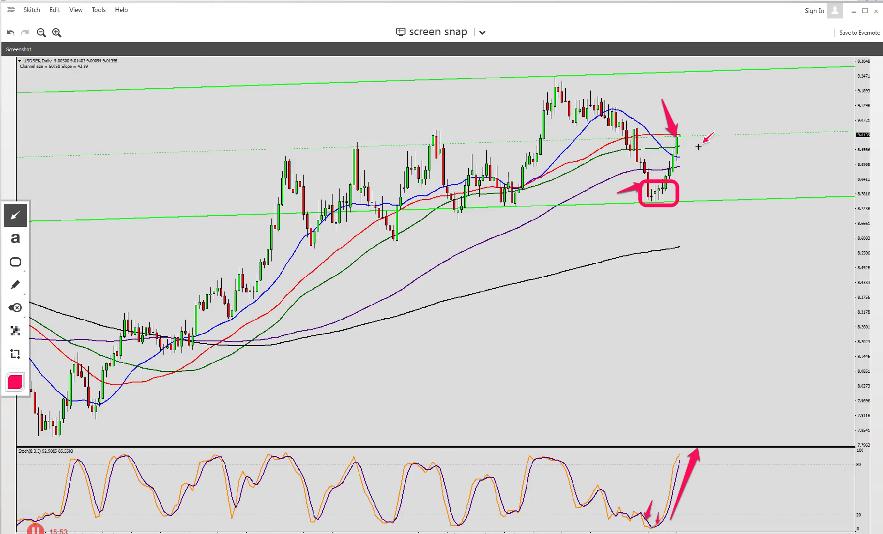
- Draw short arrows forming dashed arcs projecting a top and decline on price and Stochastic
{"action": "mouse_move", "coordinate": [698, 147]}
{"action": "left_mouse_down"}
{"action": "mouse_move", "coordinate": [449, 209]}
{"action": "mouse_move", "coordinate": [511, 176]}
{"action": "mouse_move", "coordinate": [677, 167]}
{"action": "mouse_move", "coordinate": [683, 149]}
{"action": "mouse_move", "coordinate": [749, 121]}
{"action": "mouse_move", "coordinate": [583, 181]}
{"action": "mouse_move", "coordinate": [708, 123]}
{"action": "mouse_move", "coordinate": [696, 147]}
{"action": "left_mouse_up"}
{"action": "mouse_move", "coordinate": [697, 146]}
{"action": "left_mouse_down"}
{"action": "mouse_move", "coordinate": [699, 462]}
{"action": "mouse_move", "coordinate": [694, 454]}
{"action": "mouse_move", "coordinate": [690, 485]}
{"action": "mouse_move", "coordinate": [684, 456]}
{"action": "mouse_move", "coordinate": [720, 458]}
{"action": "mouse_move", "coordinate": [746, 516]}
{"action": "mouse_move", "coordinate": [754, 267]}
{"action": "mouse_move", "coordinate": [716, 128]}
{"action": "mouse_move", "coordinate": [686, 124]}
{"action": "mouse_move", "coordinate": [714, 126]}
{"action": "mouse_move", "coordinate": [735, 183]}
{"action": "left_mouse_up"}
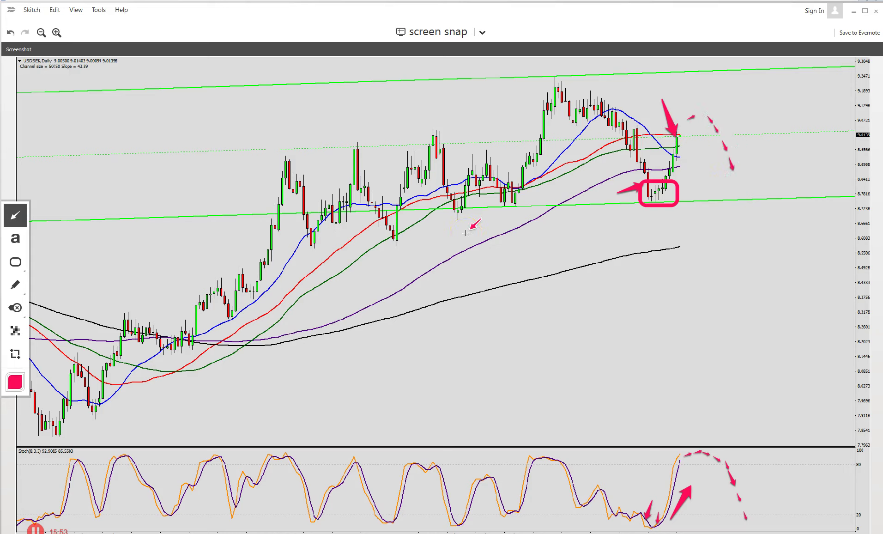
{"action": "left_click_drag", "start_coordinate": [851, 72], "coordinate": [725, 195]}
{"action": "left_click_drag", "start_coordinate": [724, 195], "coordinate": [643, 198]}
{"action": "key", "text": "Delete"}
{"action": "left_click_drag", "start_coordinate": [176, 477], "coordinate": [161, 490]}
{"action": "left_click_drag", "start_coordinate": [161, 490], "coordinate": [659, 194]}
{"action": "left_click_drag", "start_coordinate": [667, 187], "coordinate": [664, 189]}
{"action": "left_click", "coordinate": [691, 119]}
- Clear the stray small arrow from the right of the USDSEK chart, then hide Skitch
{"action": "left_click_drag", "start_coordinate": [690, 119], "coordinate": [762, 231]}
{"action": "left_click", "coordinate": [686, 98]}
{"action": "left_click_drag", "start_coordinate": [765, 228], "coordinate": [852, 21]}
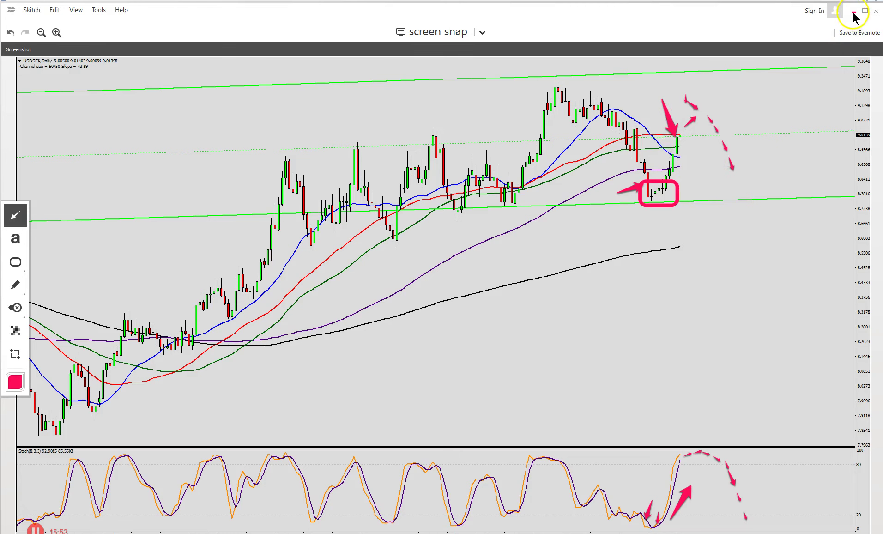
{"action": "left_click", "coordinate": [852, 13]}
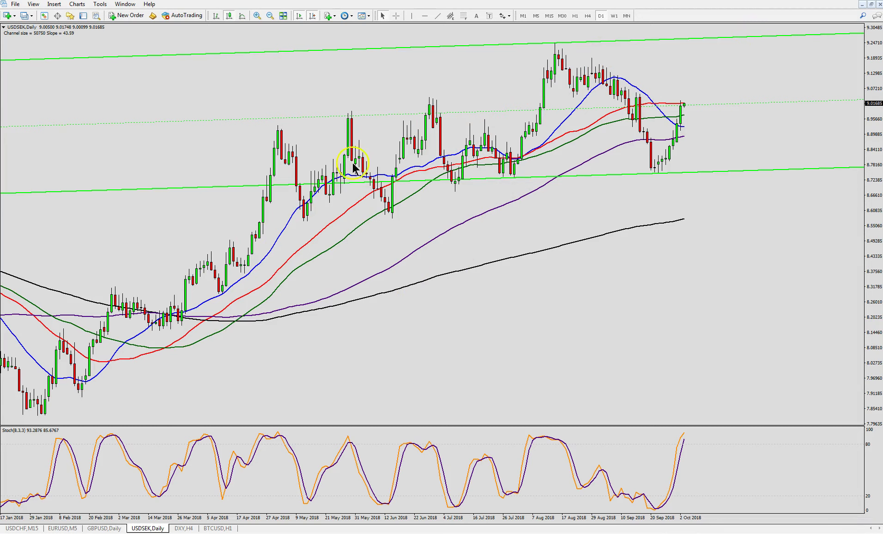
- Restore the maximised USDSEK window so the DXY, EURUSD, GBPUSD and USDSEK charts appear tiled
{"action": "left_click", "coordinate": [871, 4]}
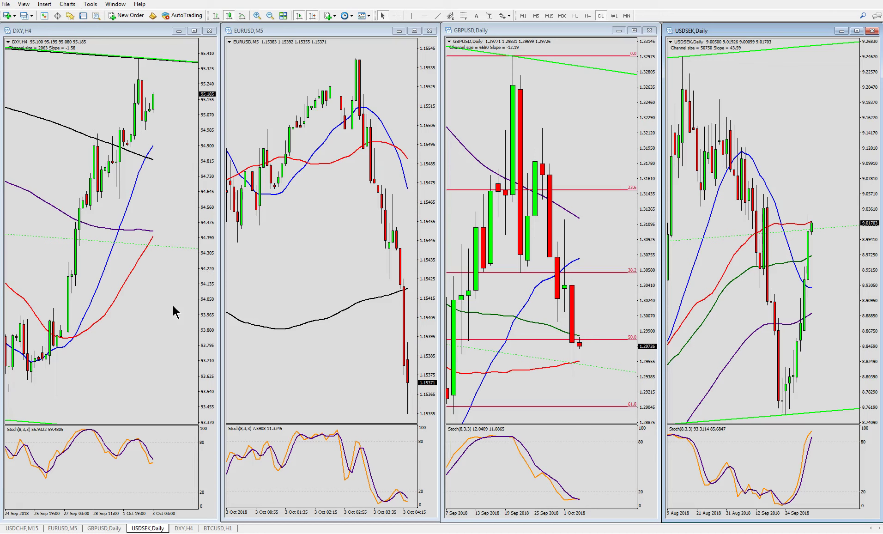
{"action": "mouse_move", "coordinate": [77, 336]}
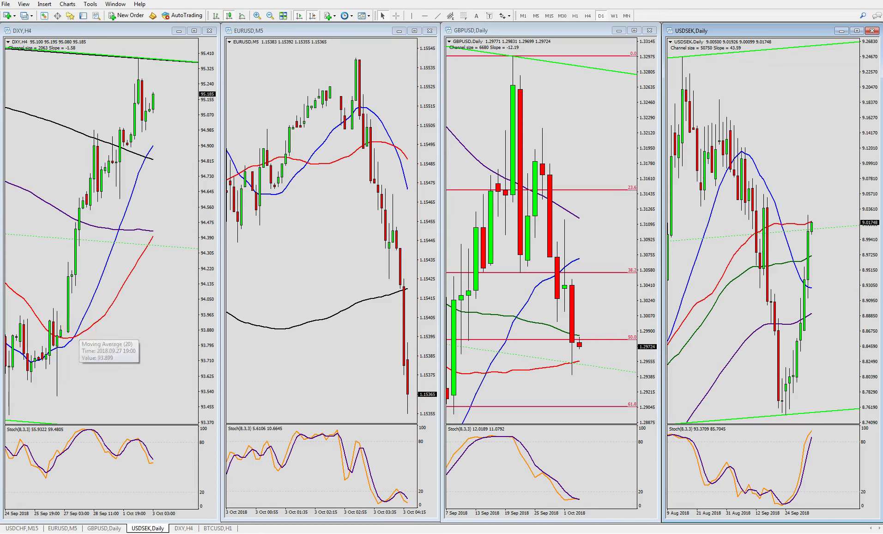